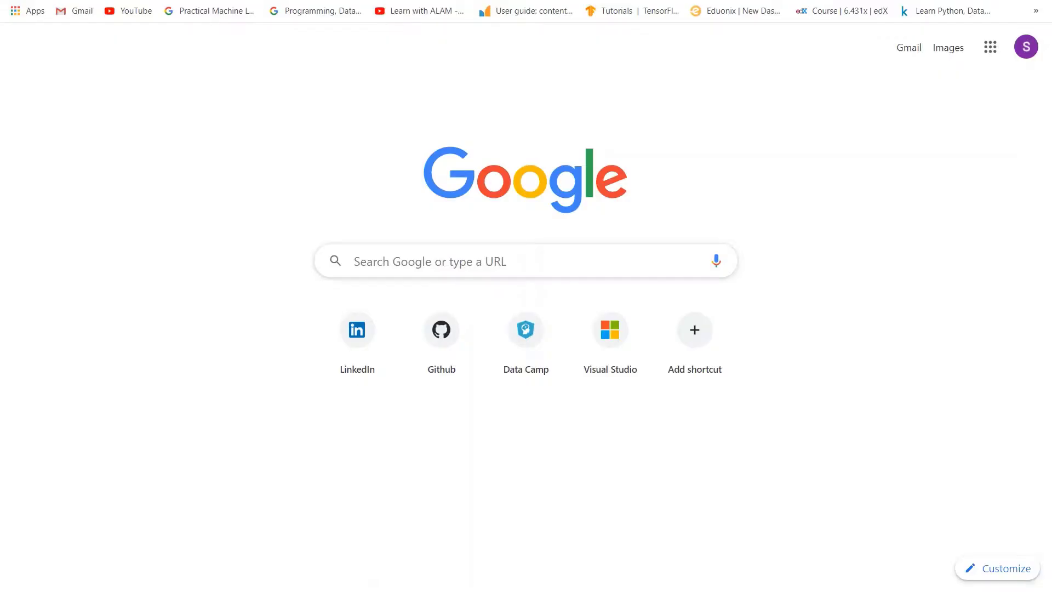
Search Google for 'earsketch', open the EarSketch site and click GET STARTED
click(527, 260)
text(ea)
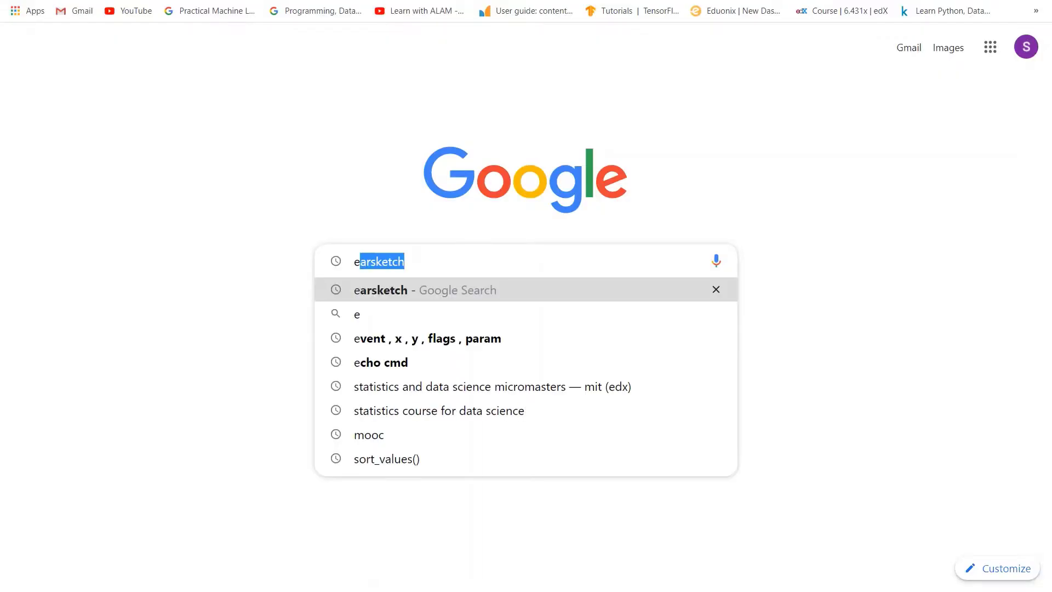
text(r)
key(Return)
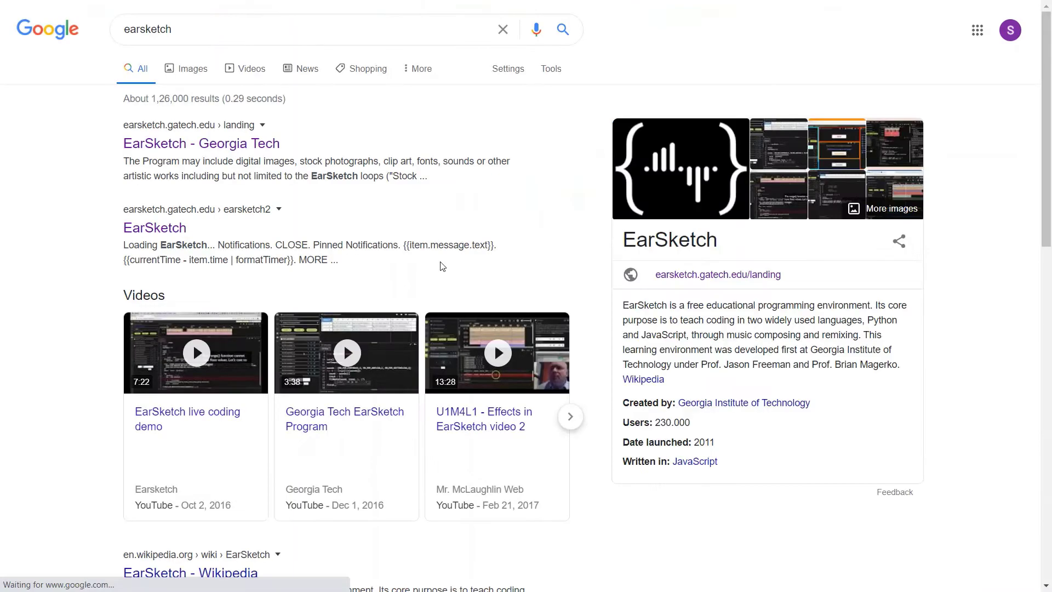
click(245, 144)
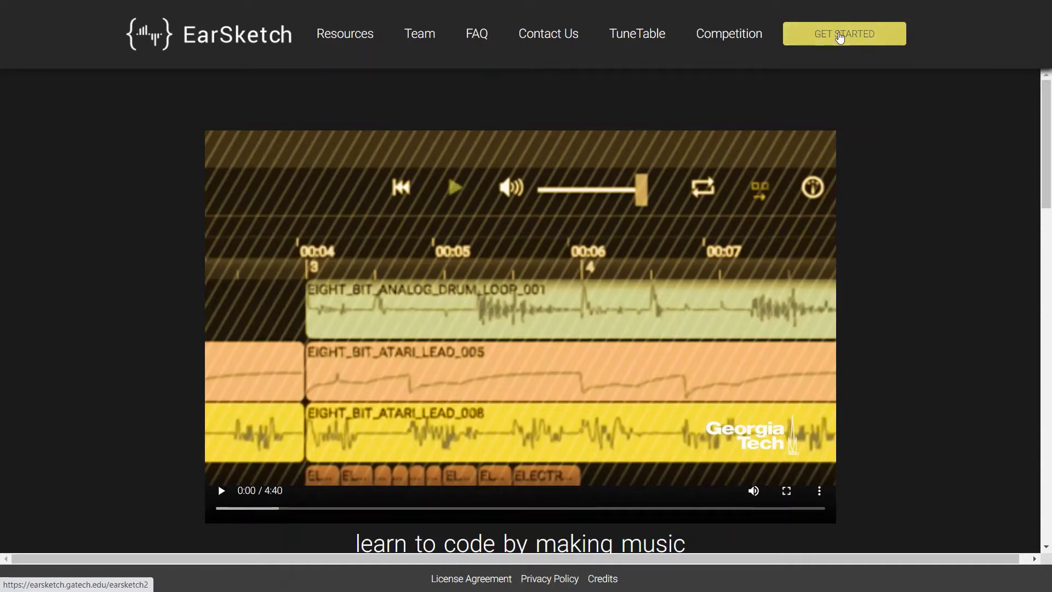
click(839, 38)
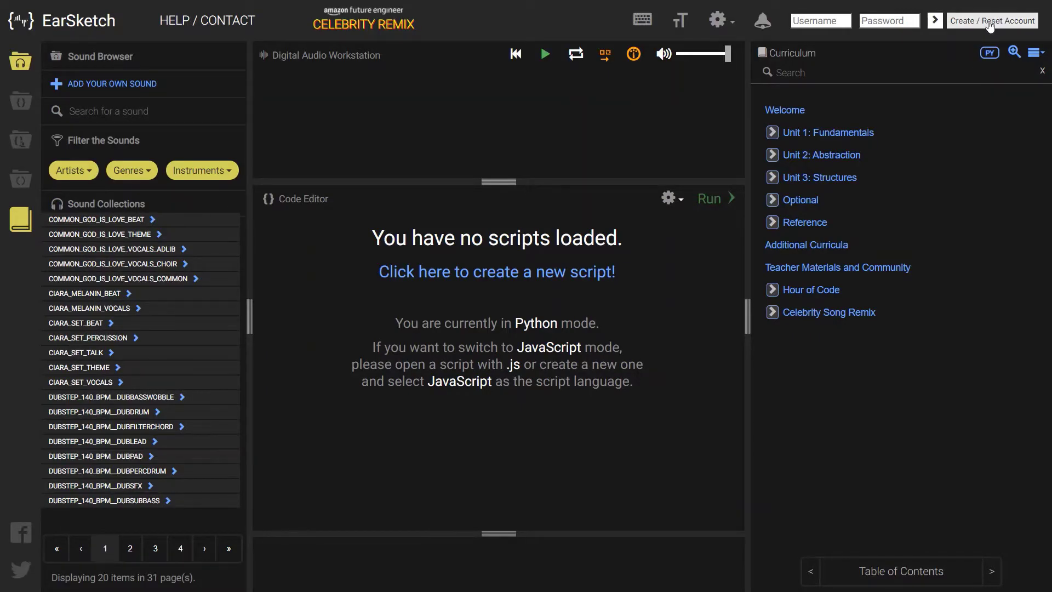
Register an EarSketch account with a username, confirmed password and the suggested email
click(990, 24)
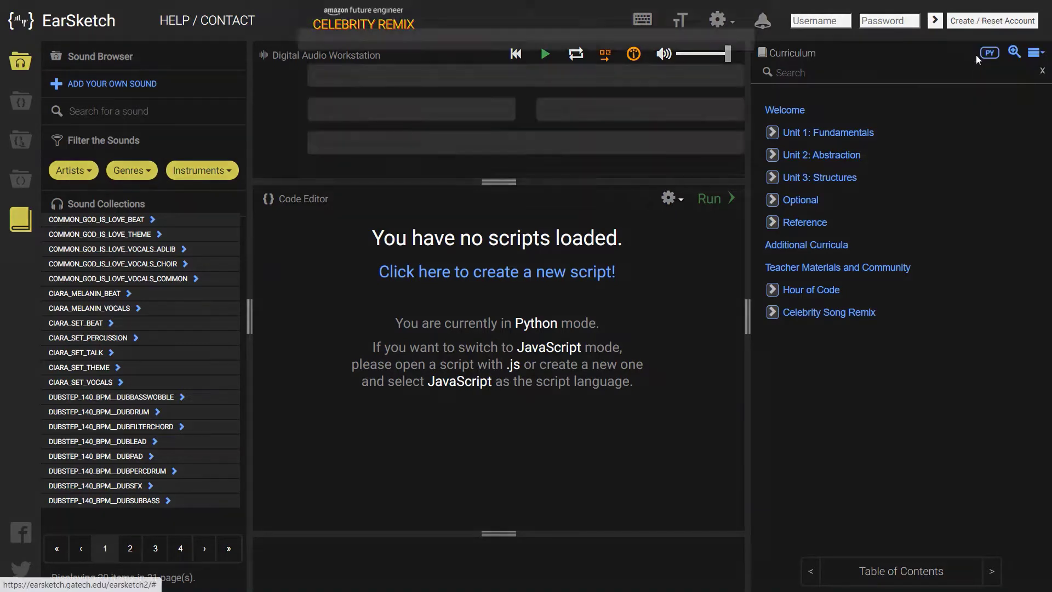
click(978, 57)
click(412, 103)
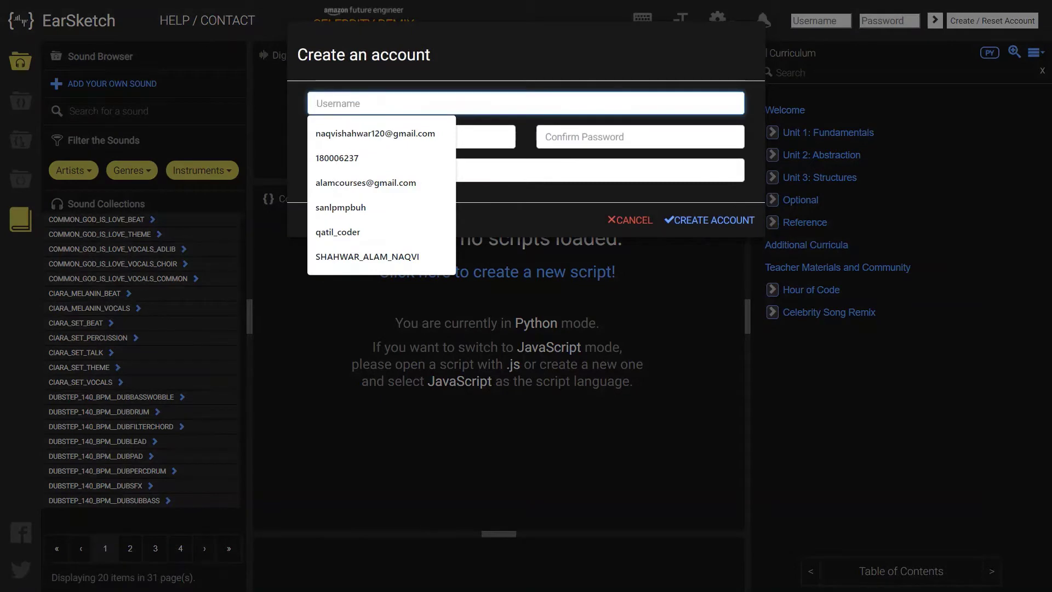
text(alam)
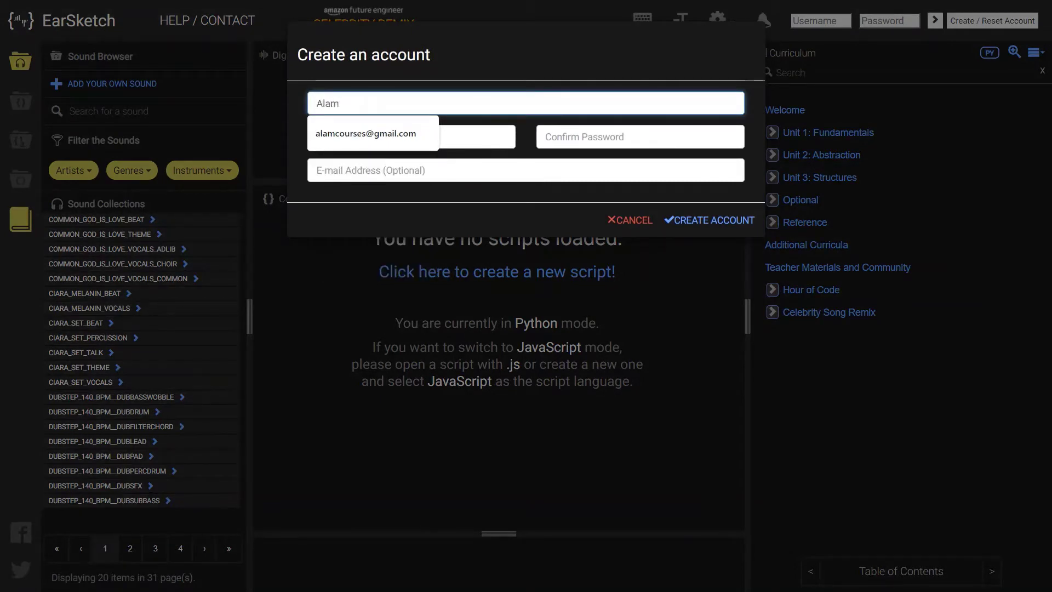
key(Escape)
key(Tab)
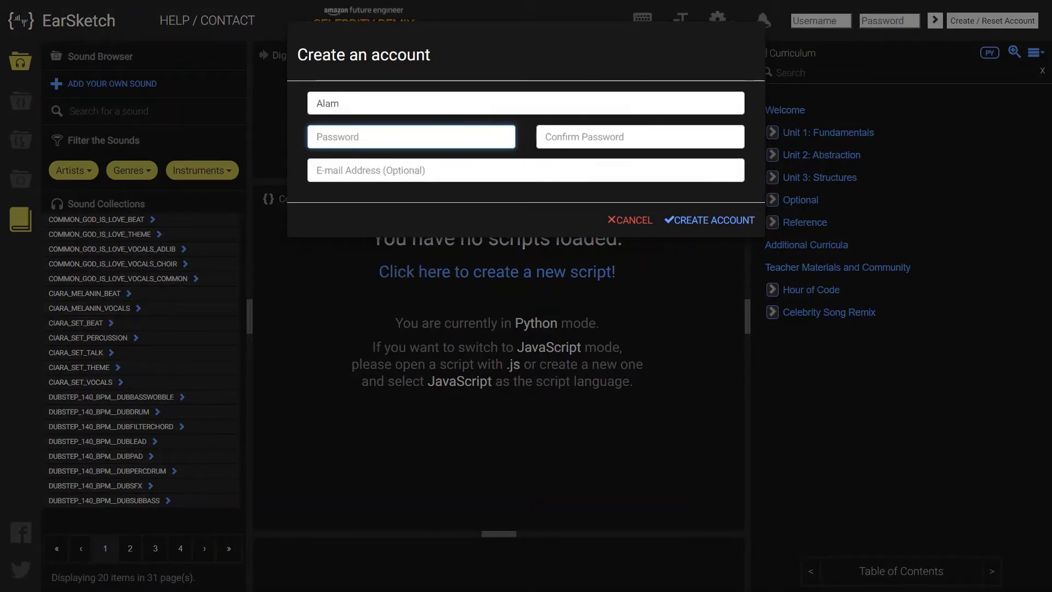
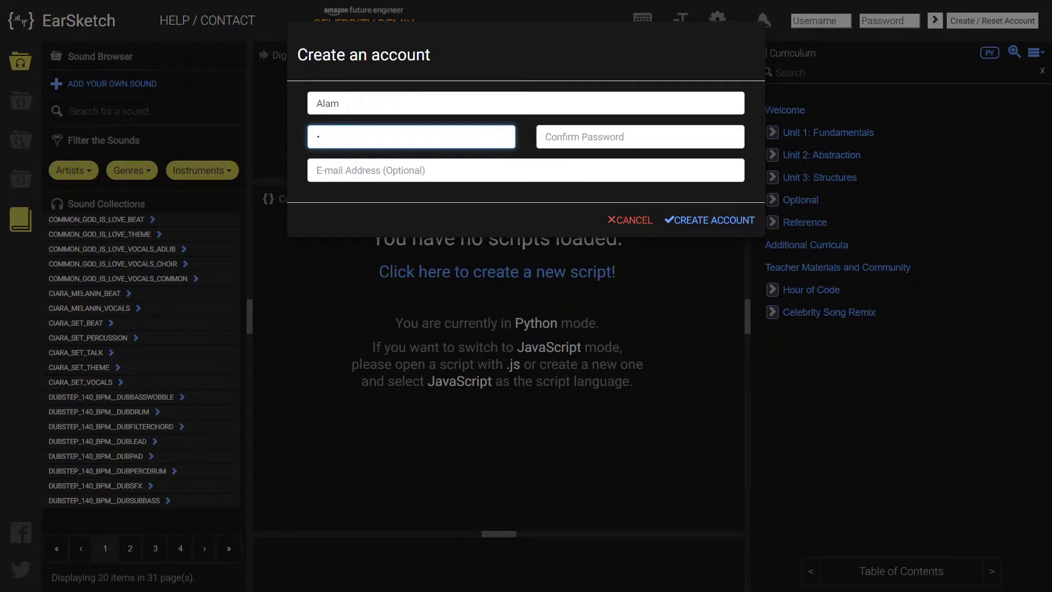
click(581, 132)
click(446, 171)
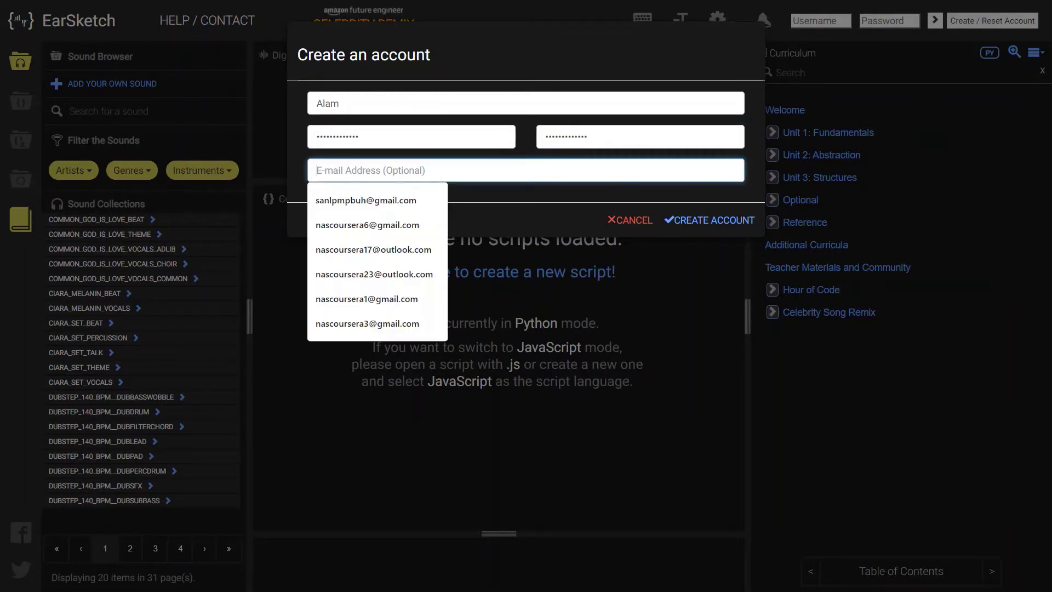
click(401, 198)
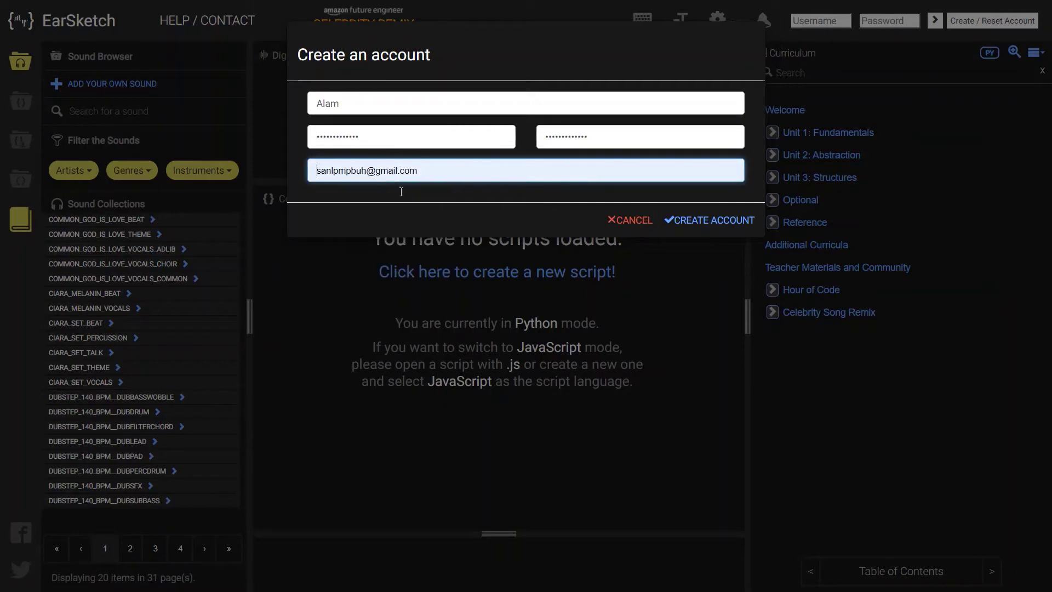
click(691, 221)
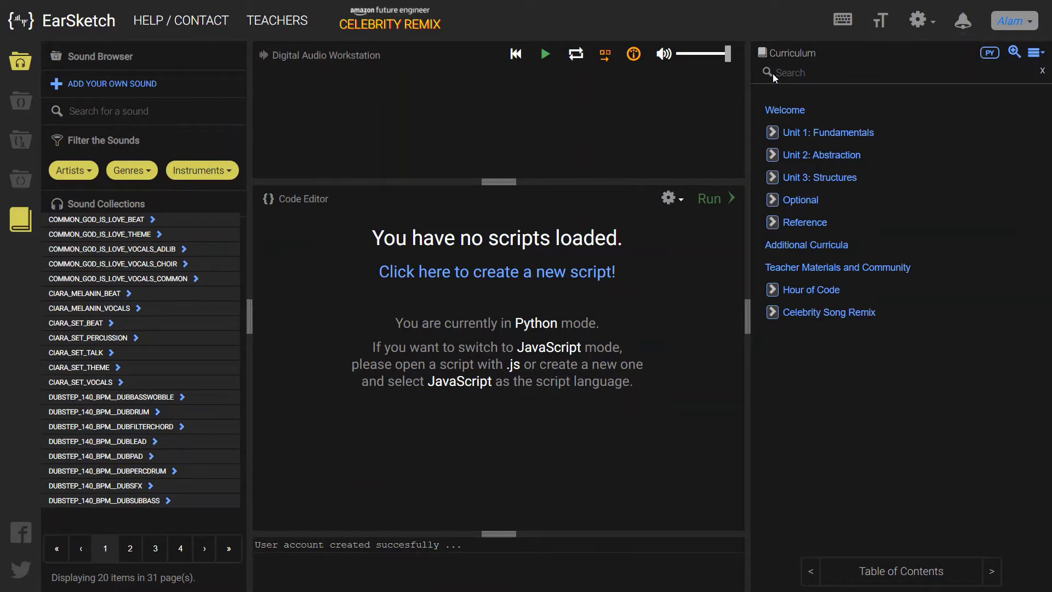
Show the editor keyboard shortcuts and set the text size to 18
click(843, 31)
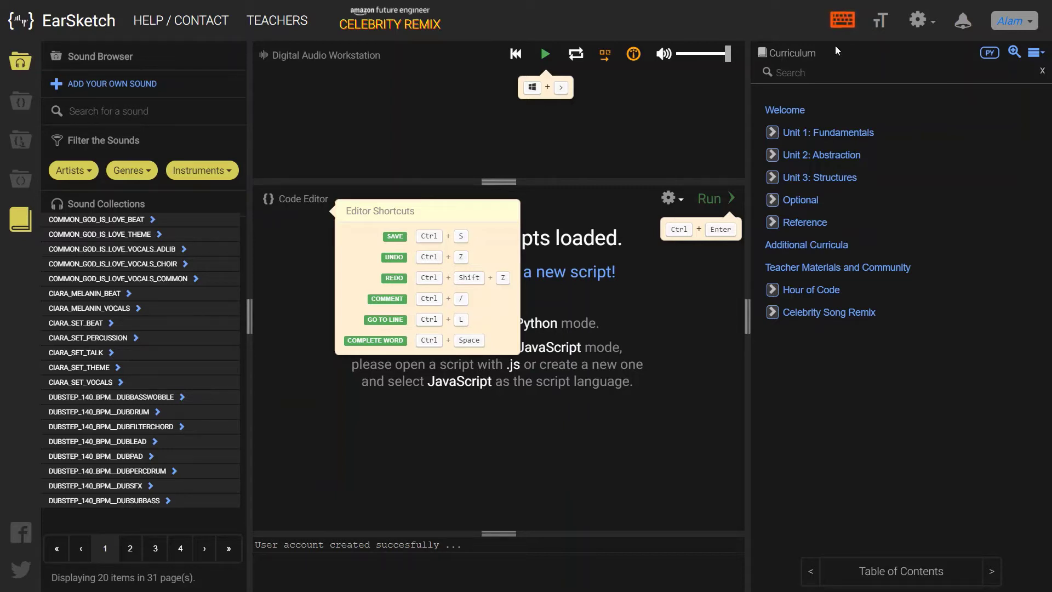
click(881, 21)
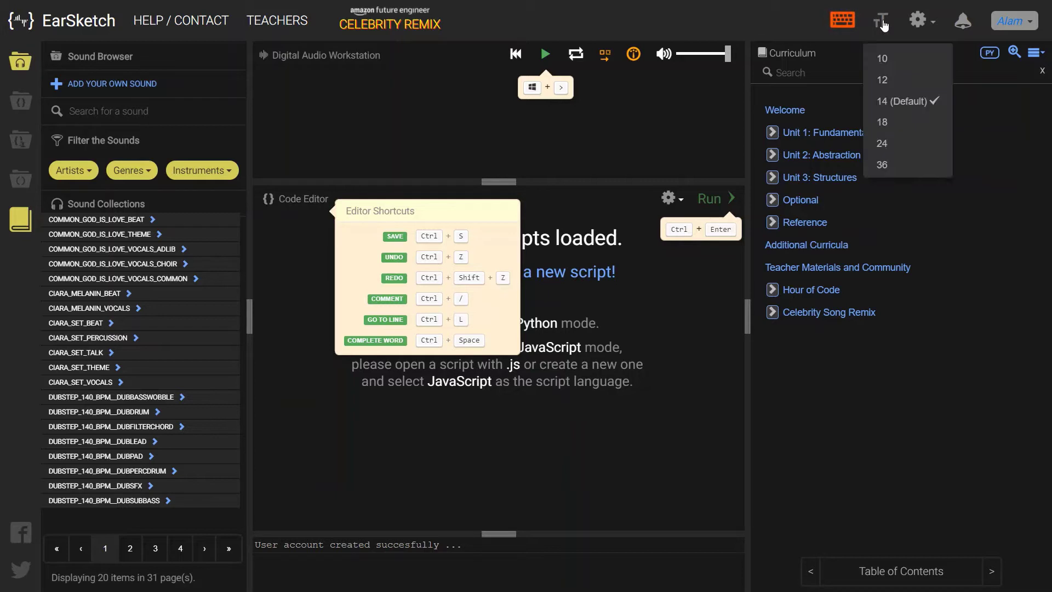
click(894, 121)
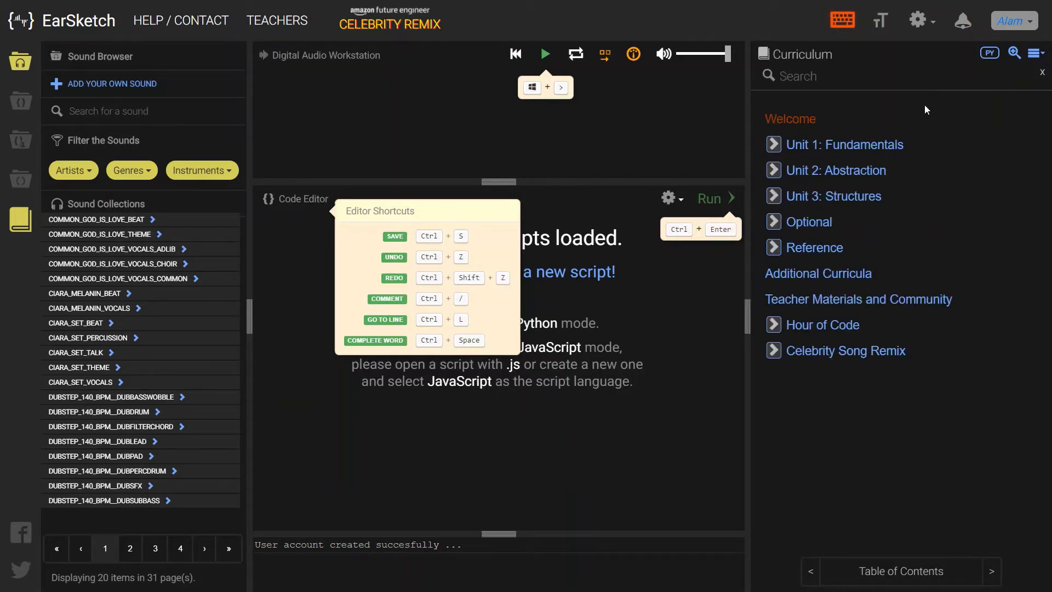
Check the settings, notifications and account menus without changing anything
click(929, 25)
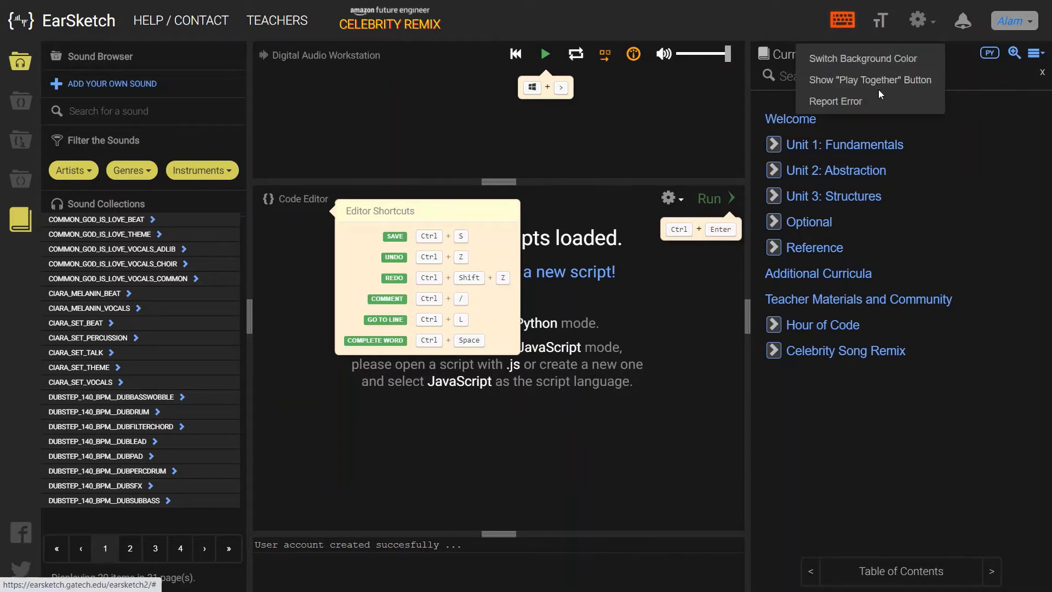
click(966, 28)
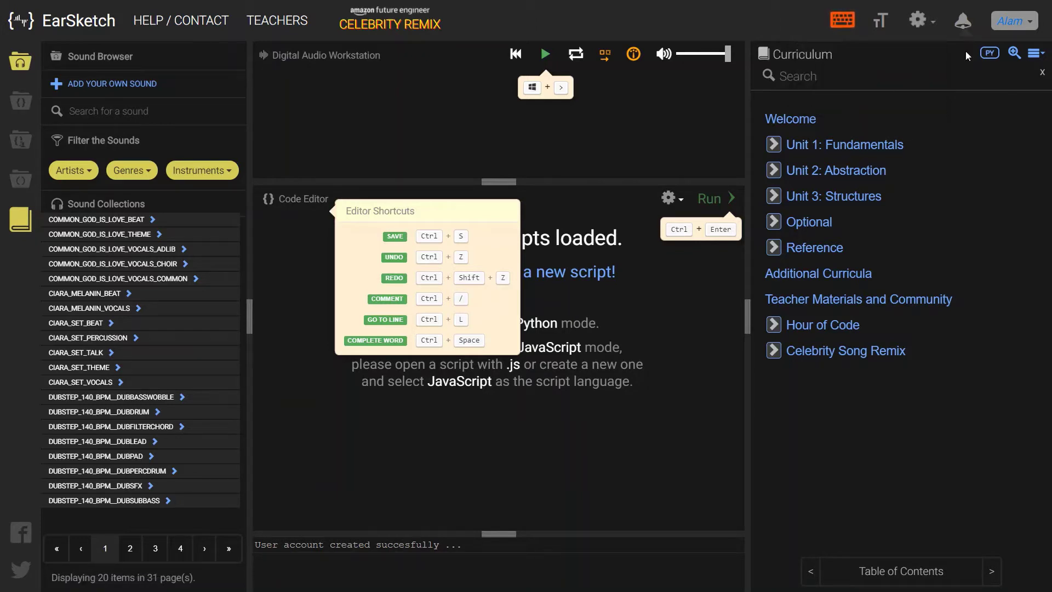
click(963, 24)
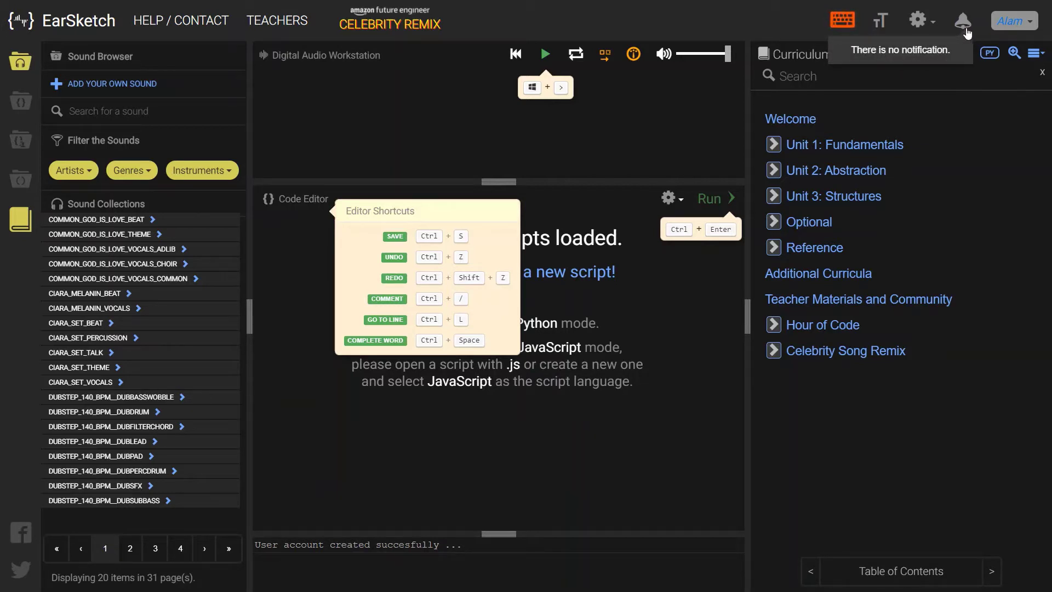
click(1018, 29)
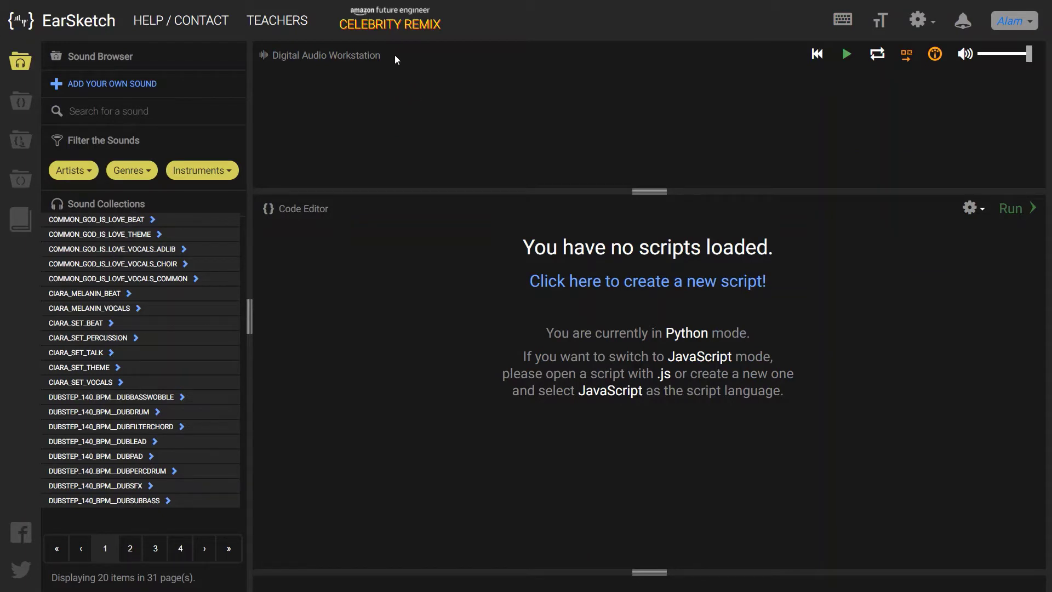
Drag the workstation/editor splitter downward to enlarge the Digital Audio Workstation pane
drag(395, 56, 273, 56)
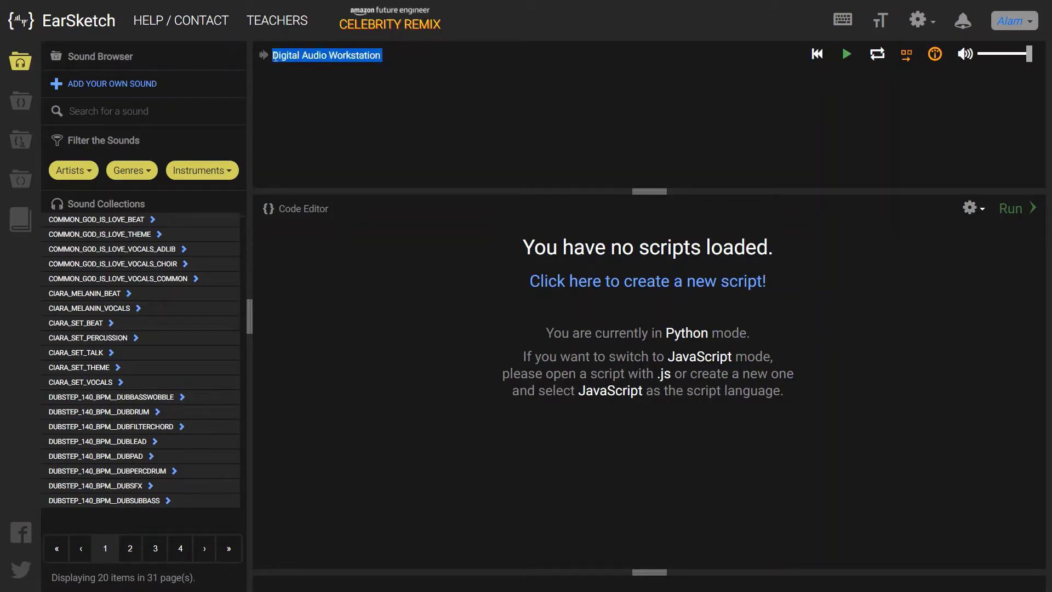
click(436, 105)
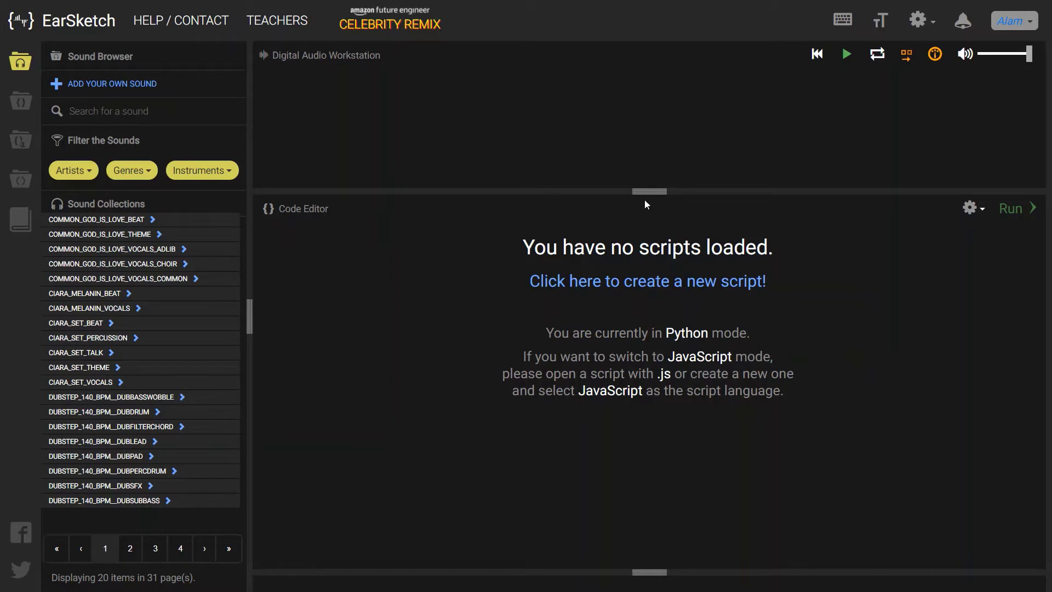
drag(652, 202, 652, 229)
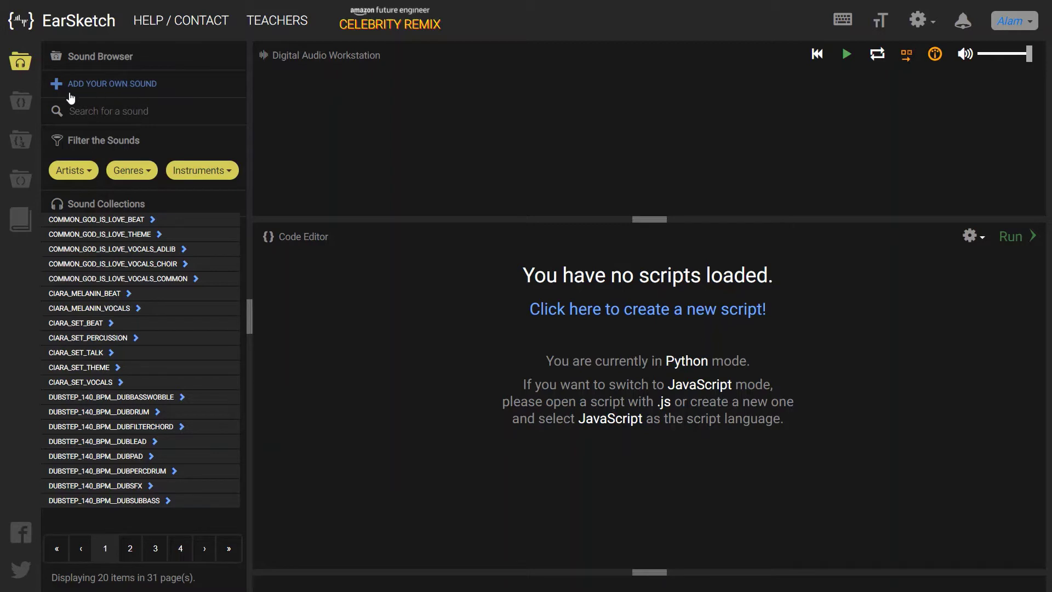
Browse the saved scripts list and its search field, then view the empty Shared Scripts list
click(23, 107)
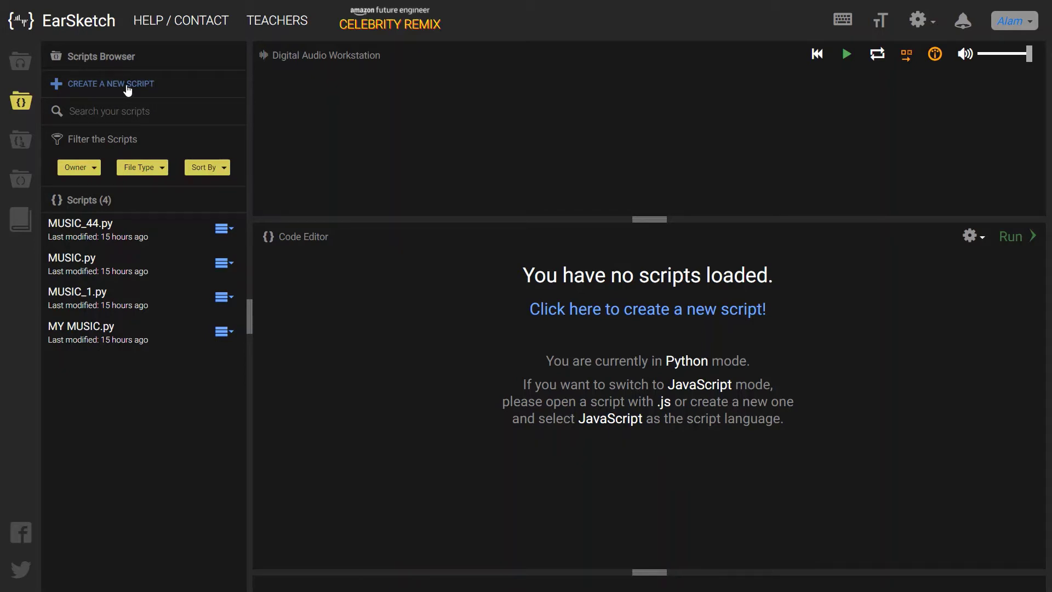
click(146, 112)
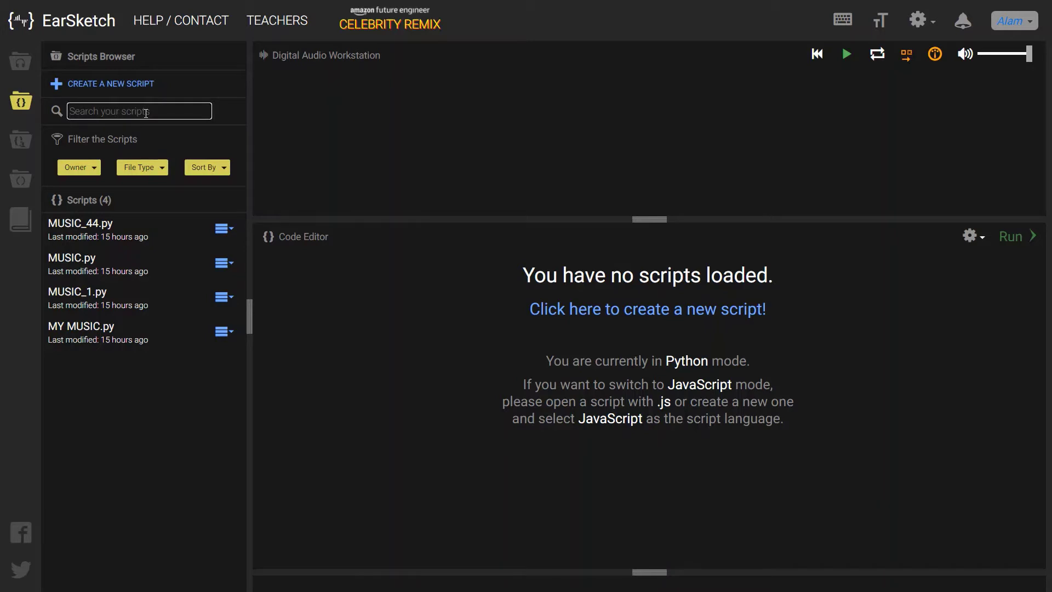
click(28, 144)
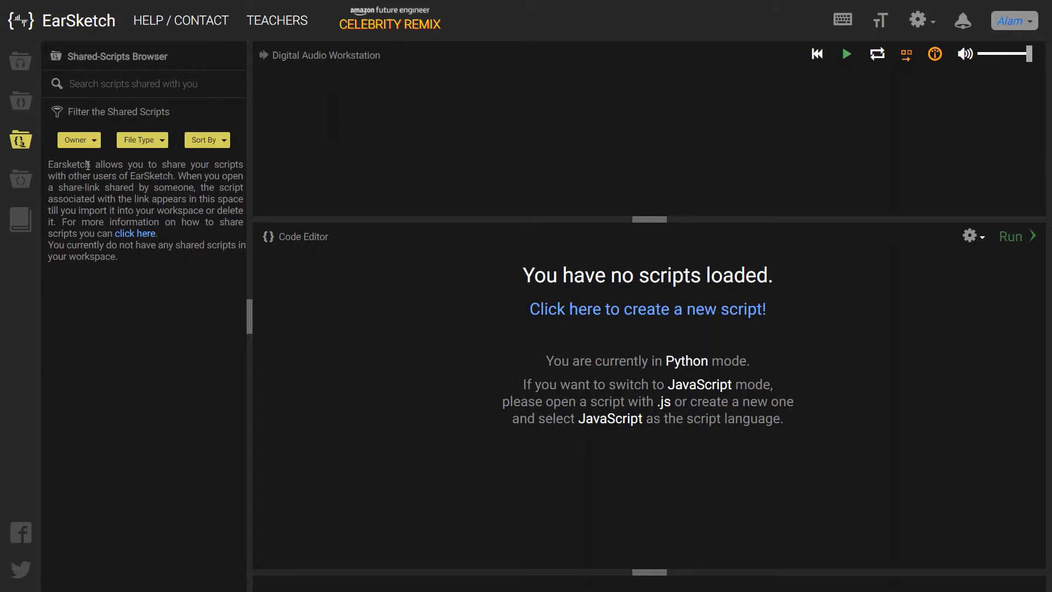
click(21, 182)
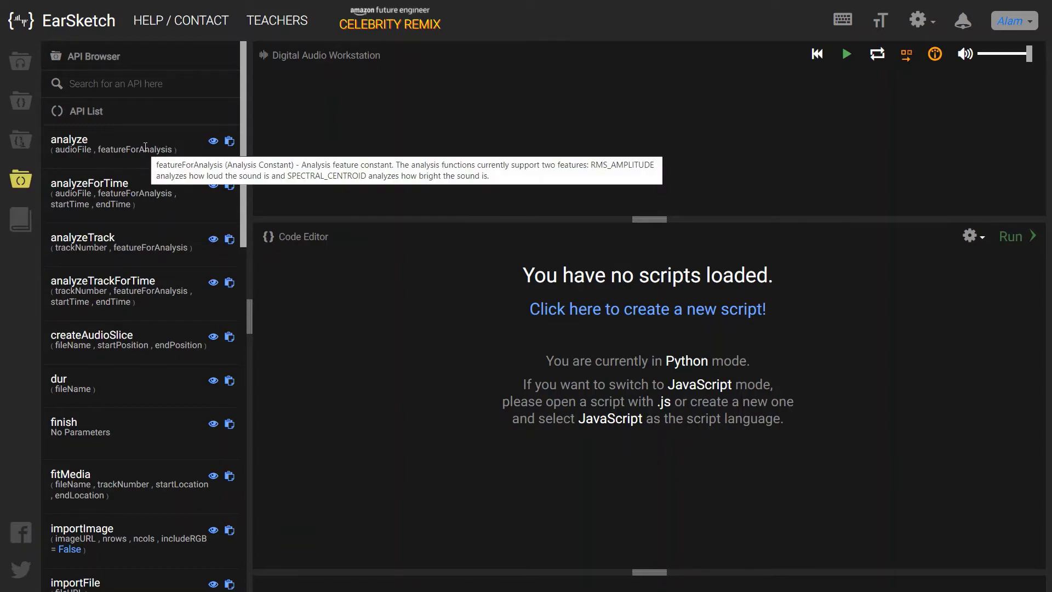
scroll(145, 148, down, 3)
scroll(144, 146, down, 1)
scroll(144, 146, down, 2)
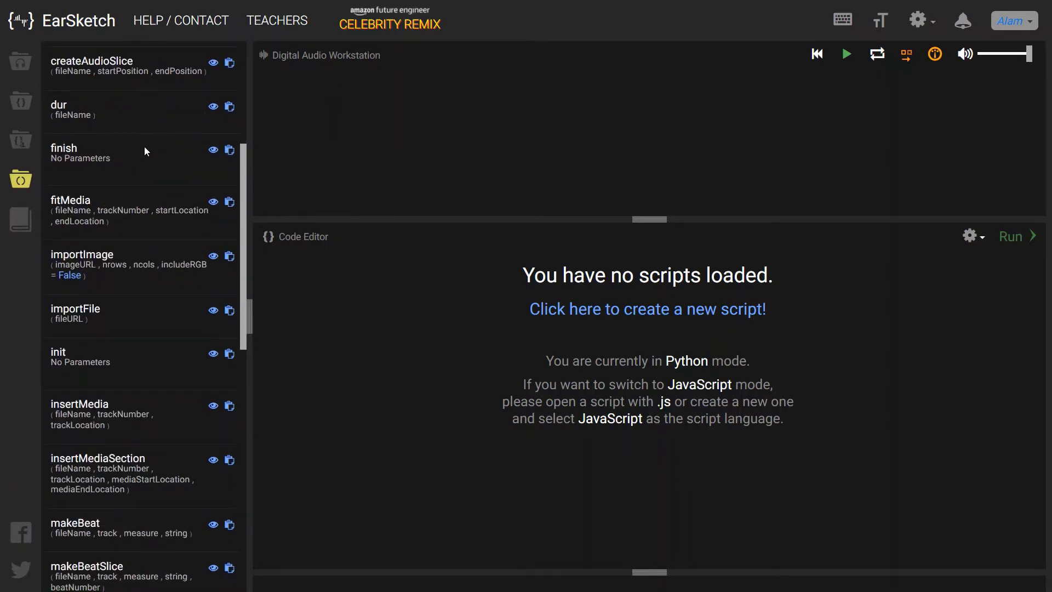
scroll(143, 147, down, 2)
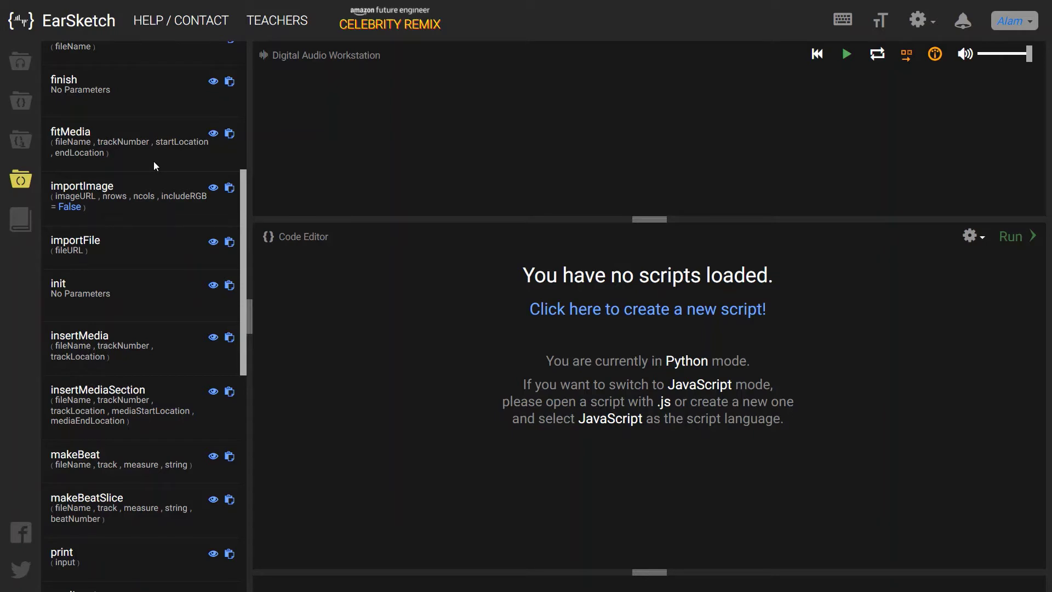
scroll(154, 167, down, 1)
scroll(154, 167, down, 1)
scroll(154, 167, down, 1)
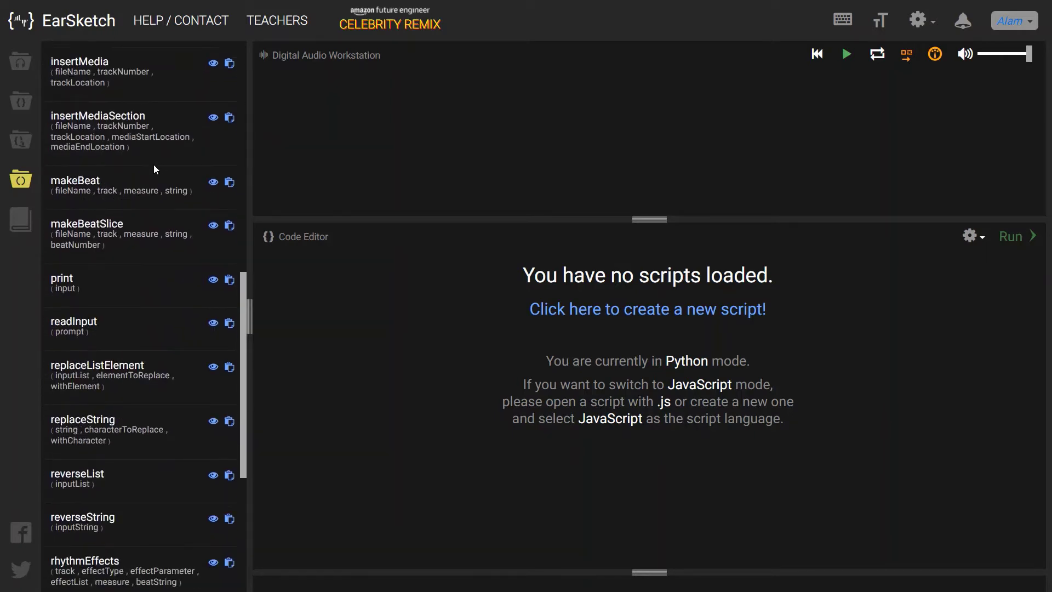
scroll(135, 246, down, 1)
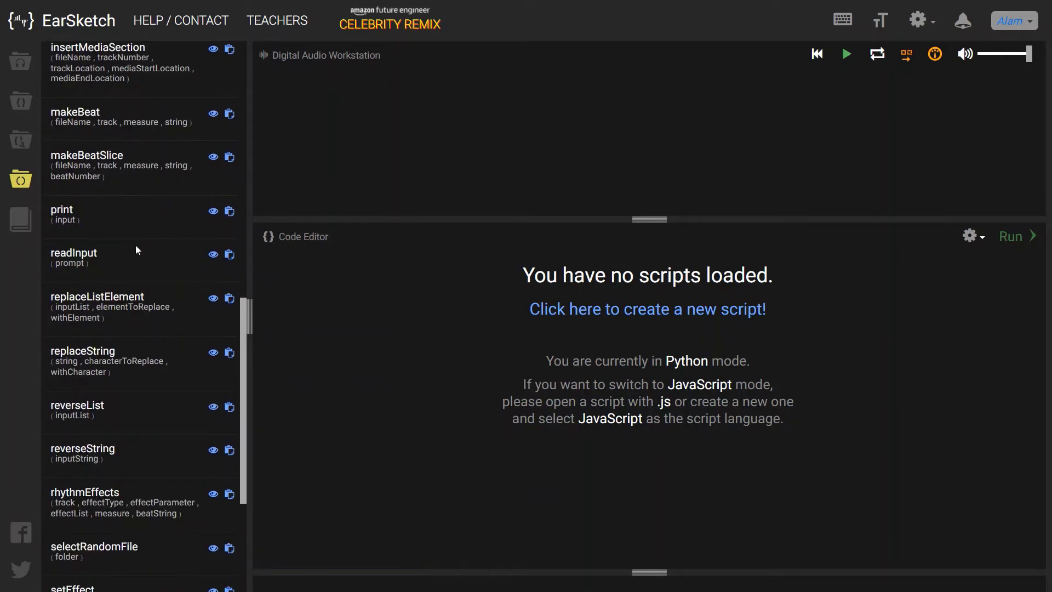
scroll(131, 239, down, 1)
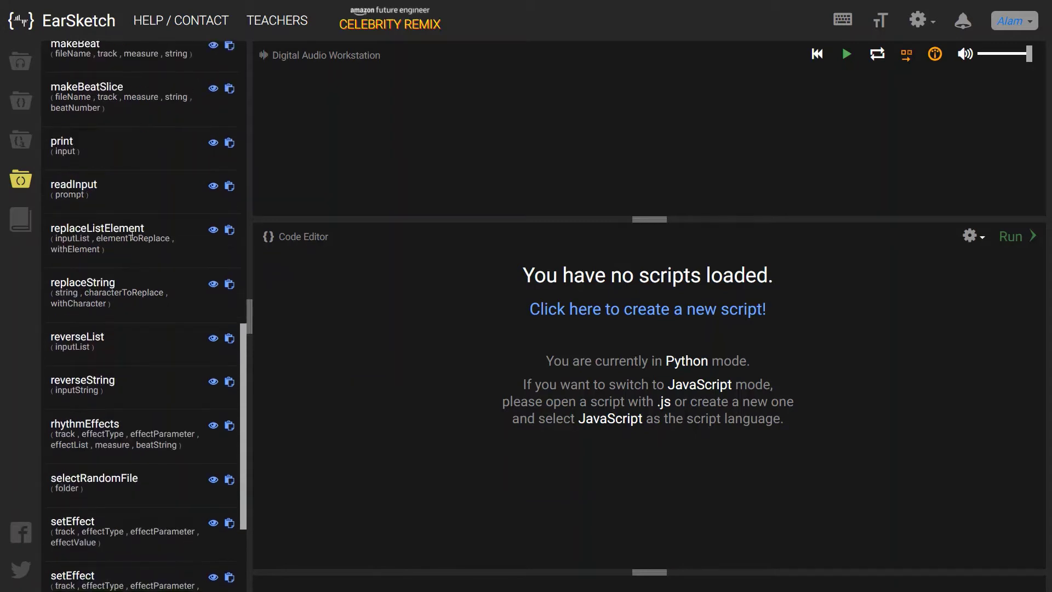
click(22, 221)
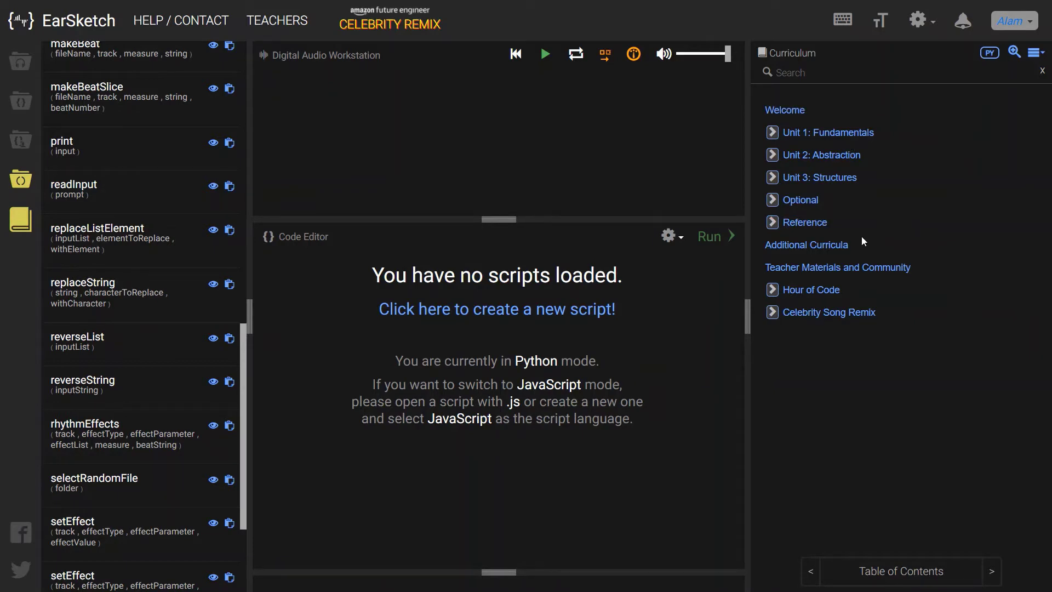
Close the curriculum and start a new script named music_55, keeping Python as language
click(21, 219)
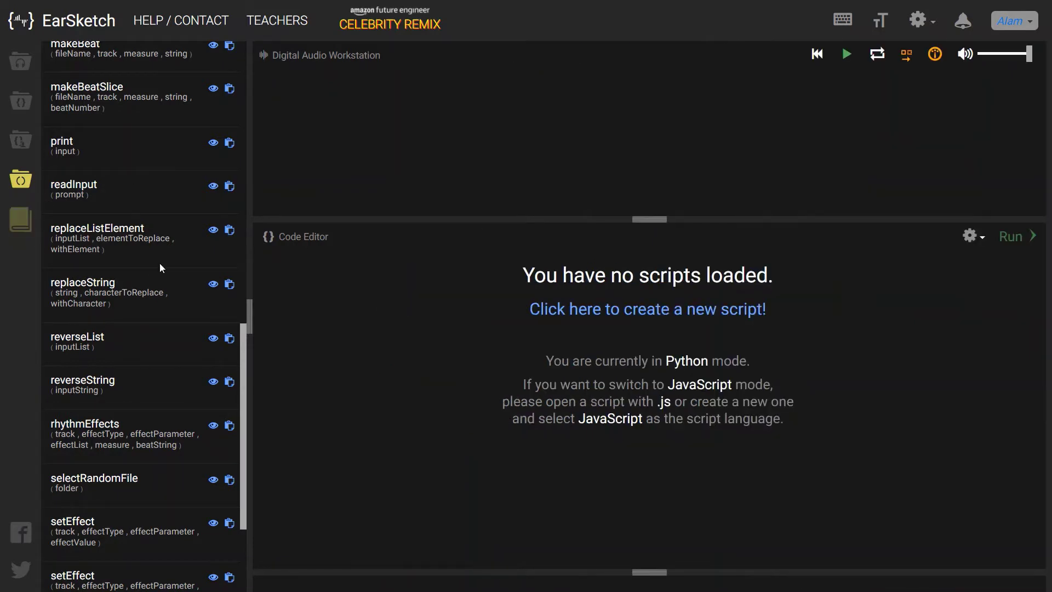
click(571, 315)
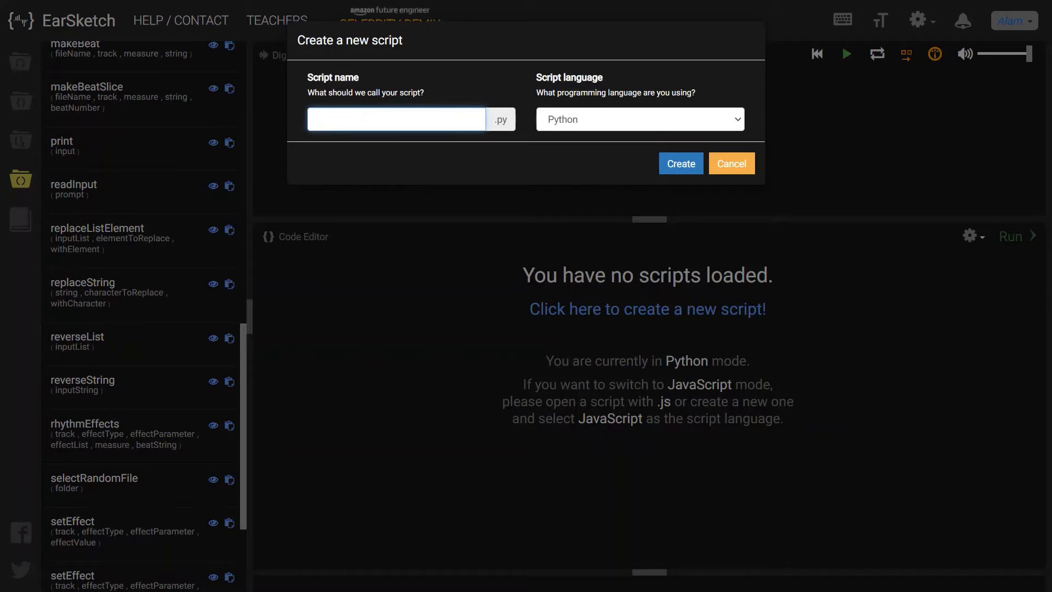
text(music_)
text(55)
click(584, 122)
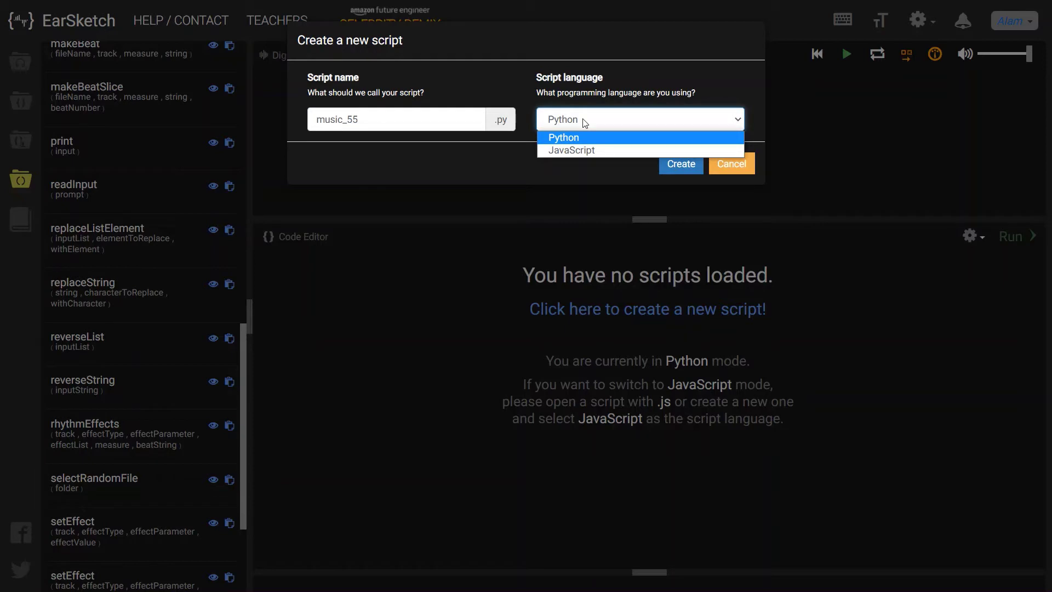
click(579, 140)
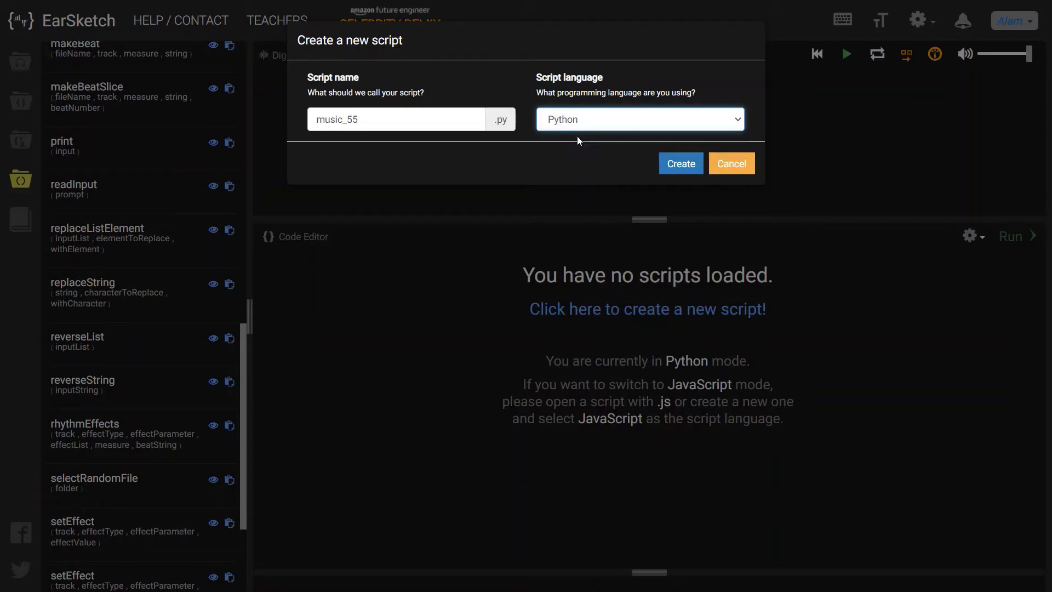
click(571, 121)
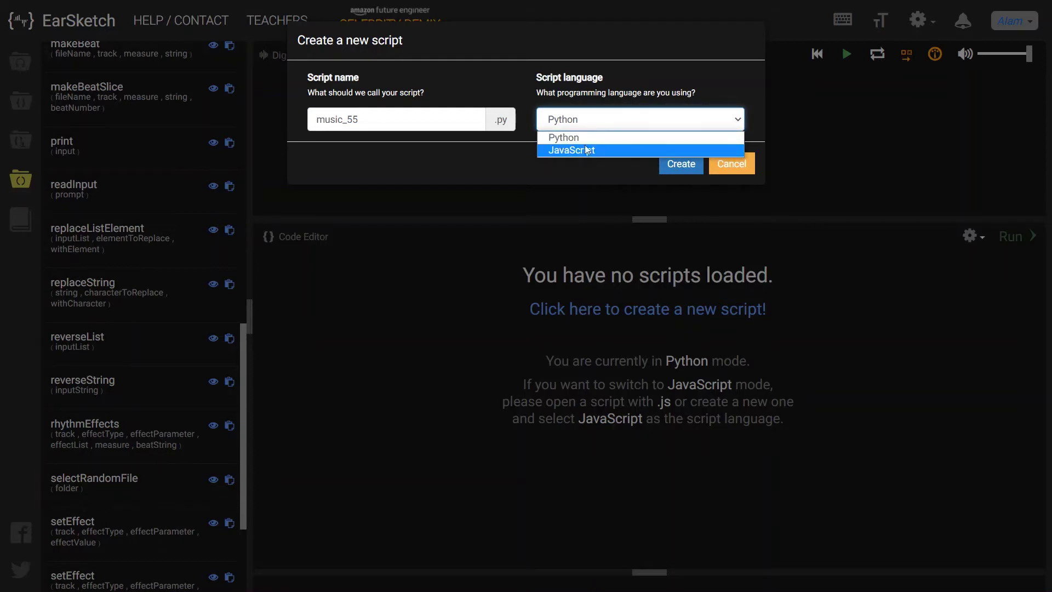
click(585, 139)
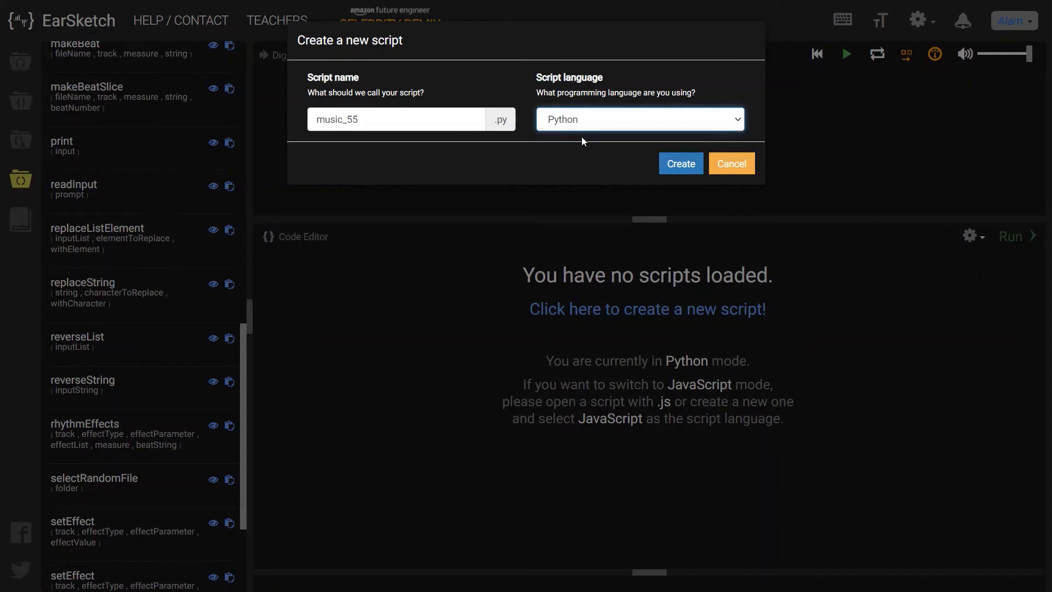
Create music_55.py, then open and cancel a second new-script dialog
click(679, 167)
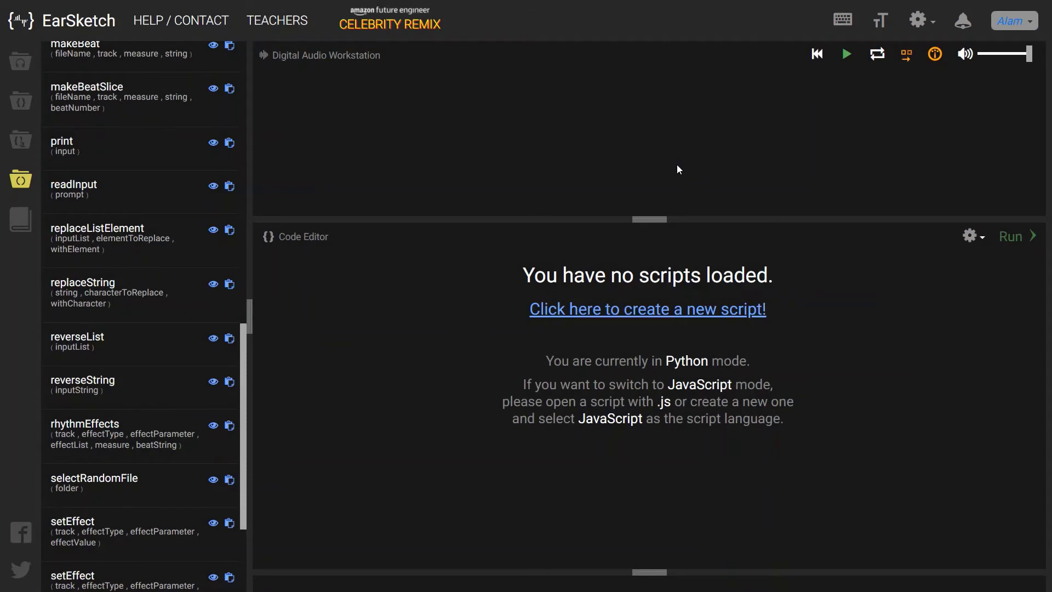
right_click(345, 272)
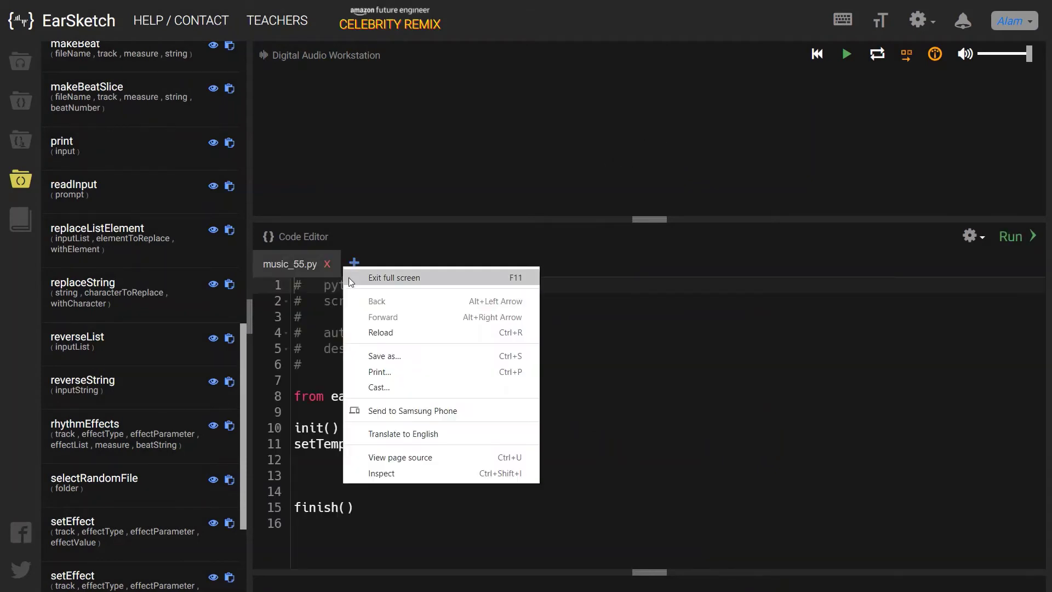
click(576, 335)
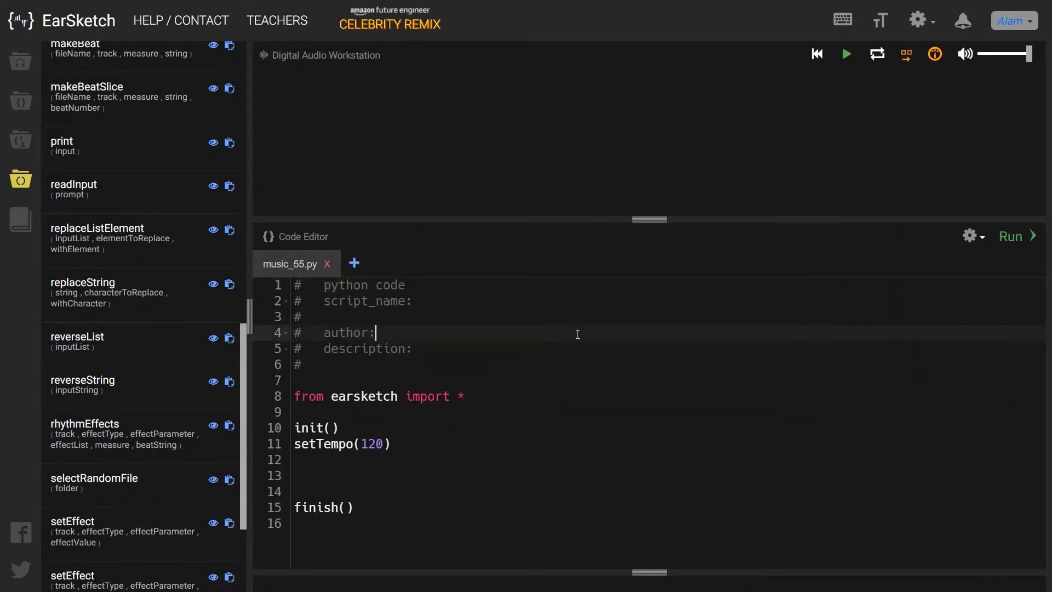
click(462, 296)
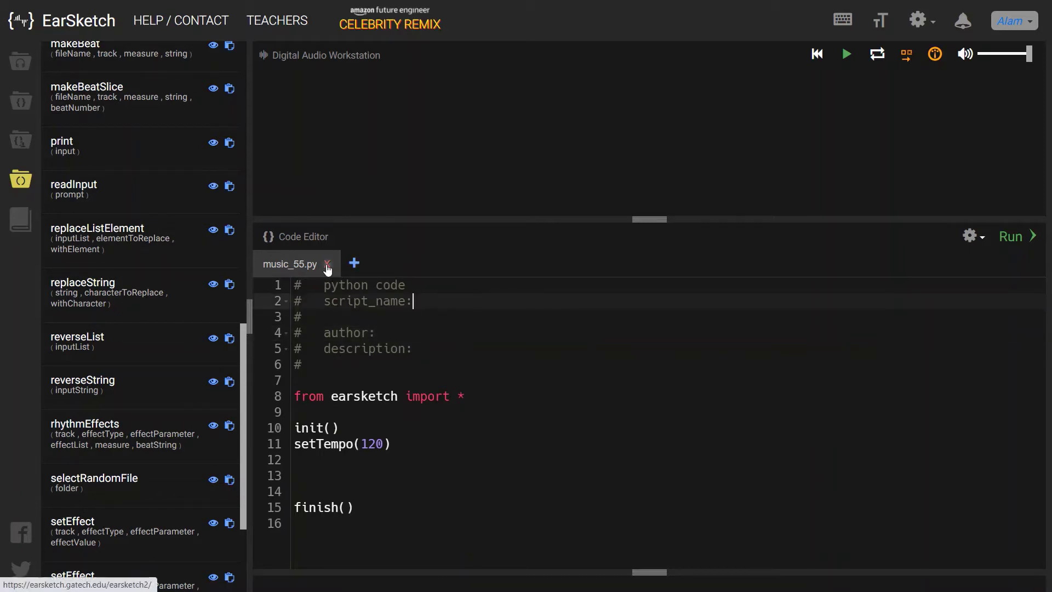
click(355, 266)
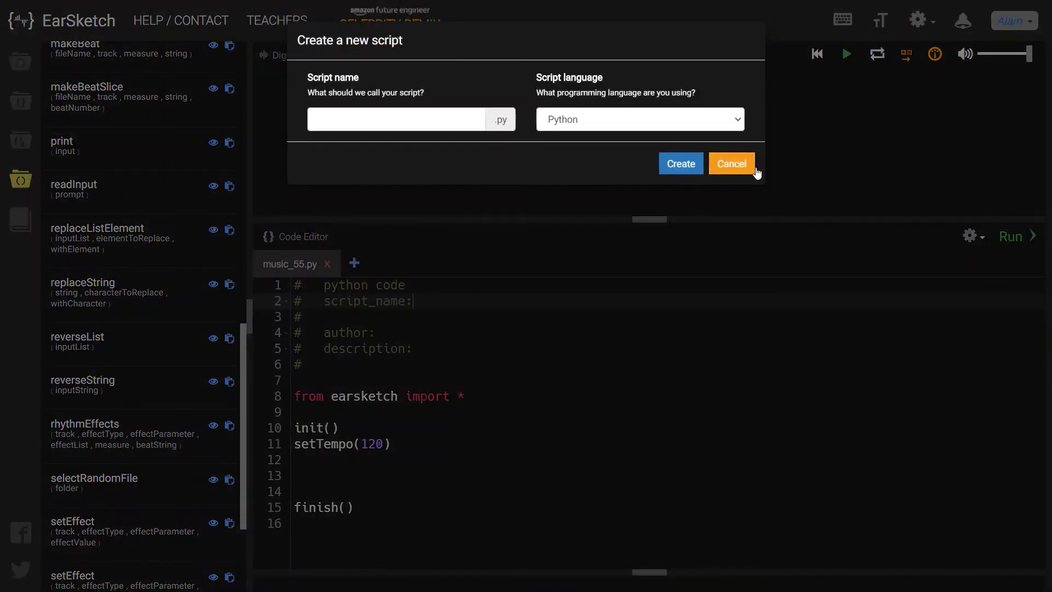
click(733, 165)
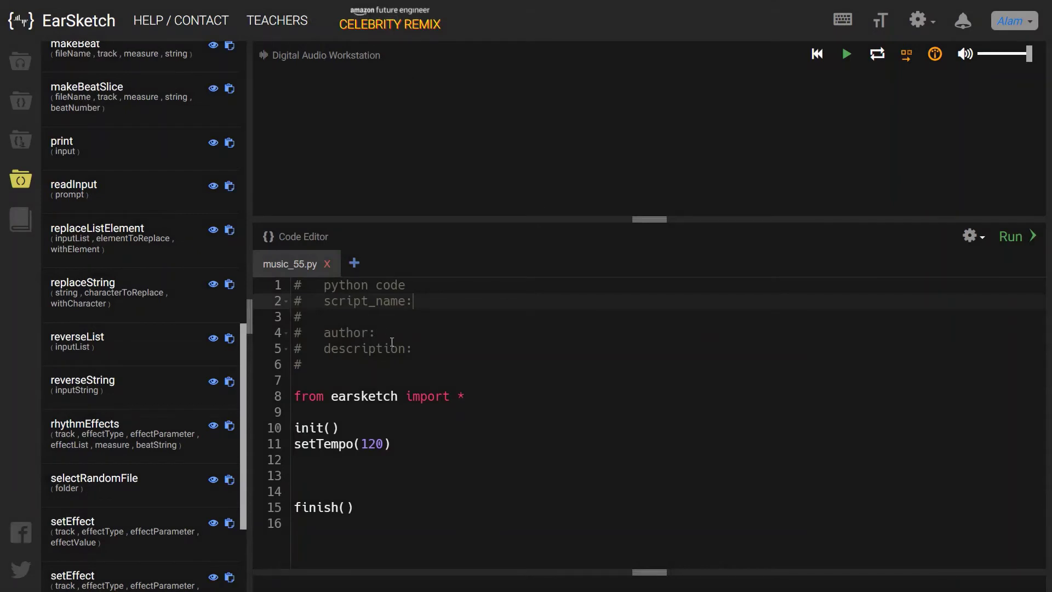
Add music_55 and an author name to the script_name and author comment lines
click(436, 288)
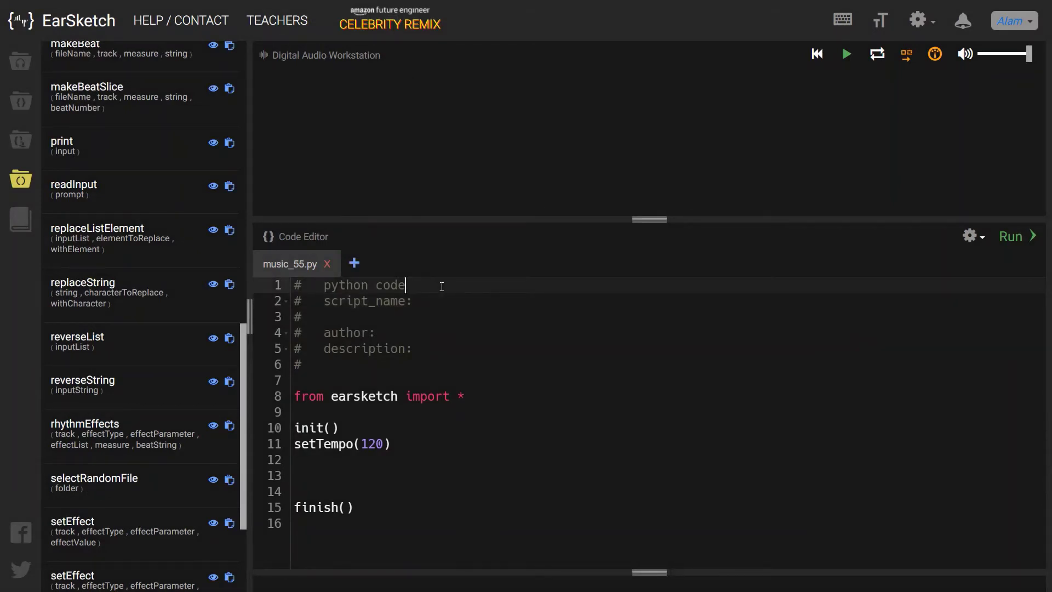
drag(420, 285, 325, 286)
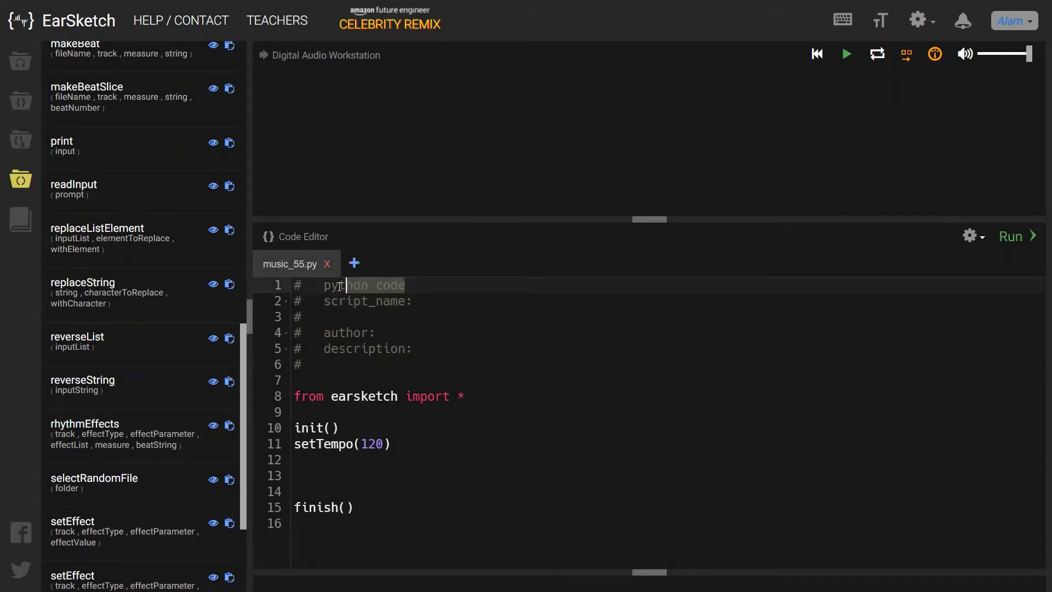
click(432, 305)
text(music)
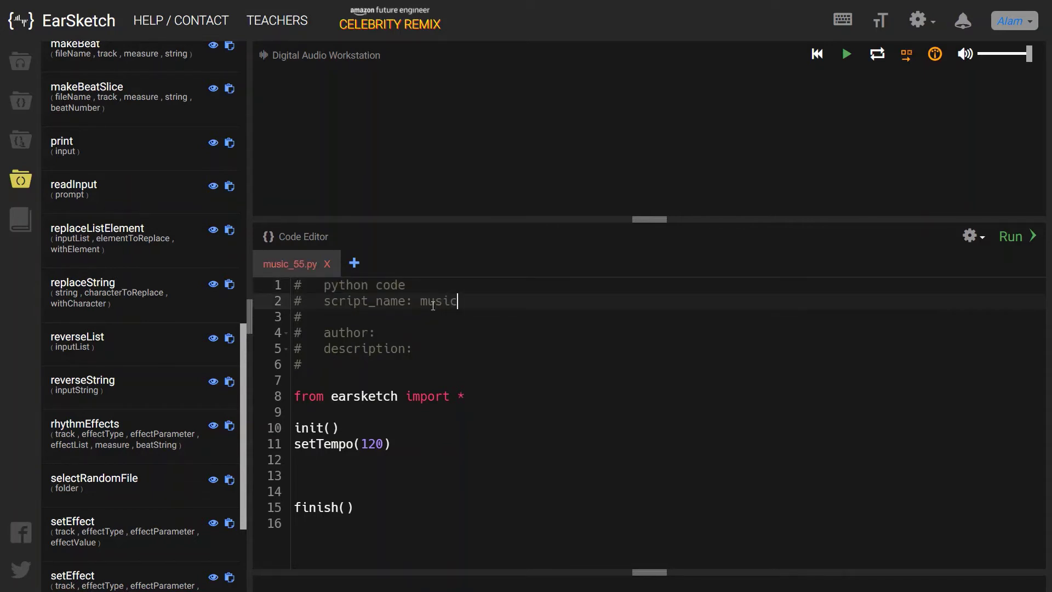
text(_55)
click(441, 330)
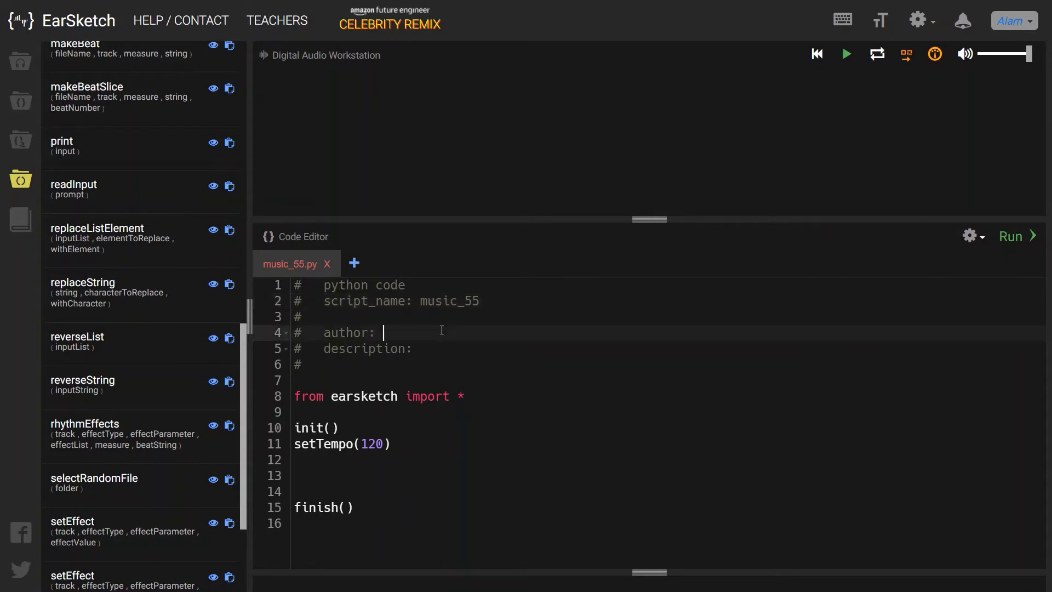
text(ALAM)
click(439, 350)
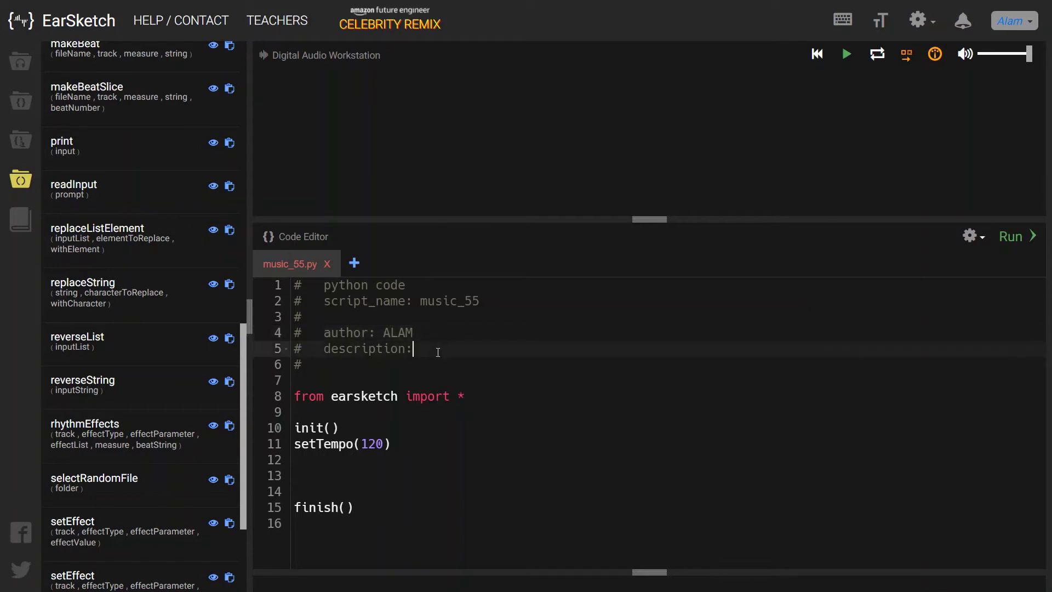
text(python and music)
Highlight and review the 'from earsketch import *' and init() lines
click(475, 395)
drag(294, 396, 466, 397)
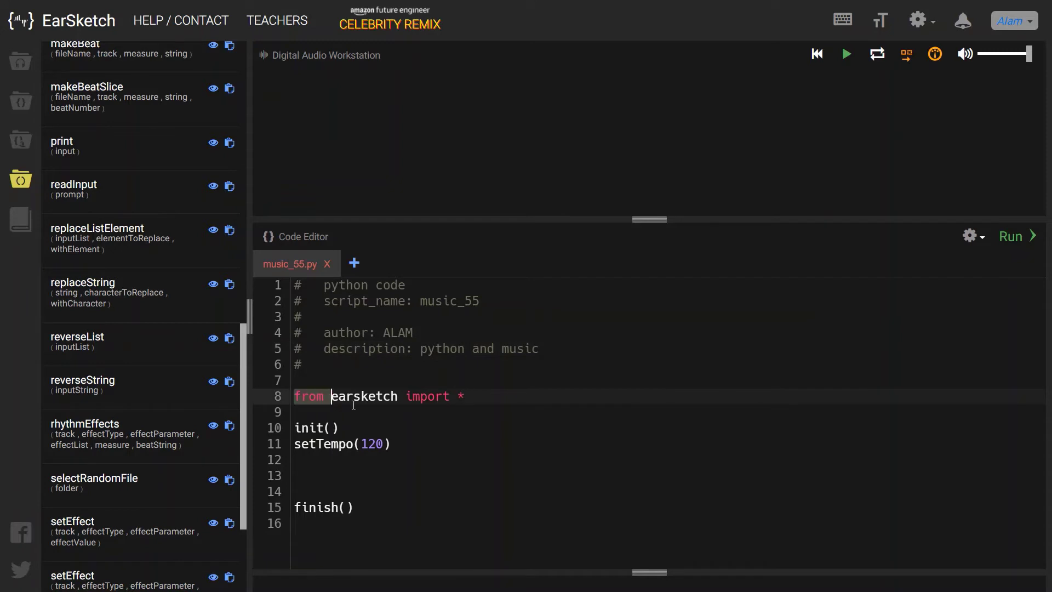
click(488, 397)
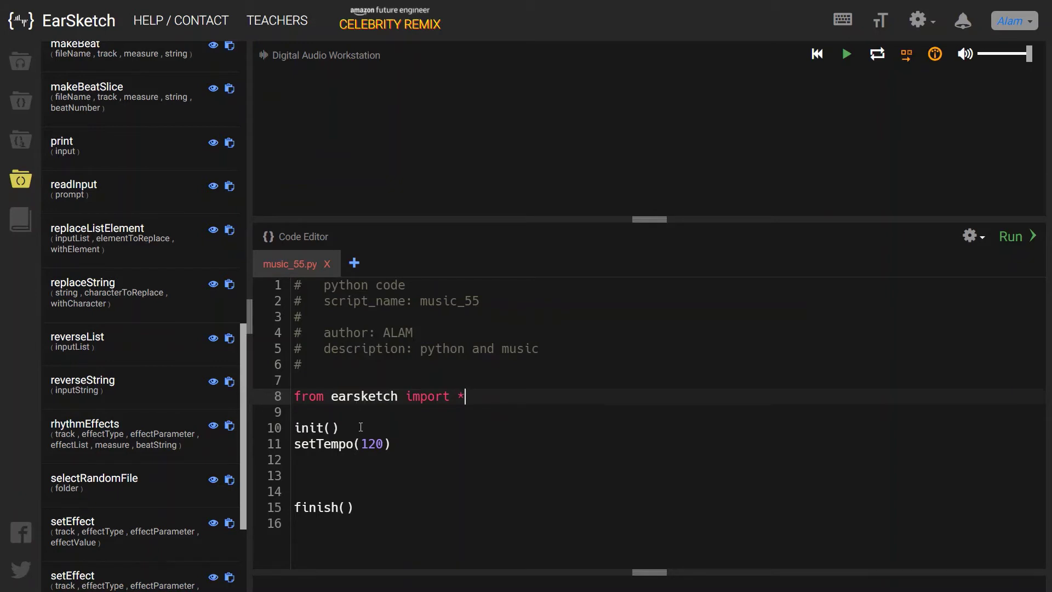
click(309, 427)
double_click(310, 428)
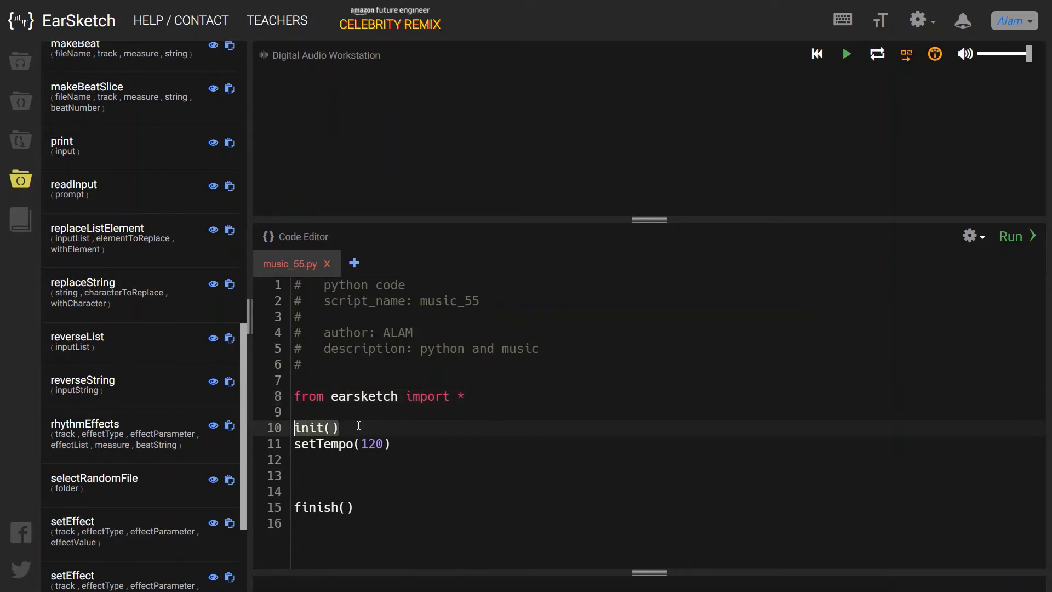
Review setTempo(120) and insert an extra blank line below it
click(409, 445)
drag(411, 445, 297, 442)
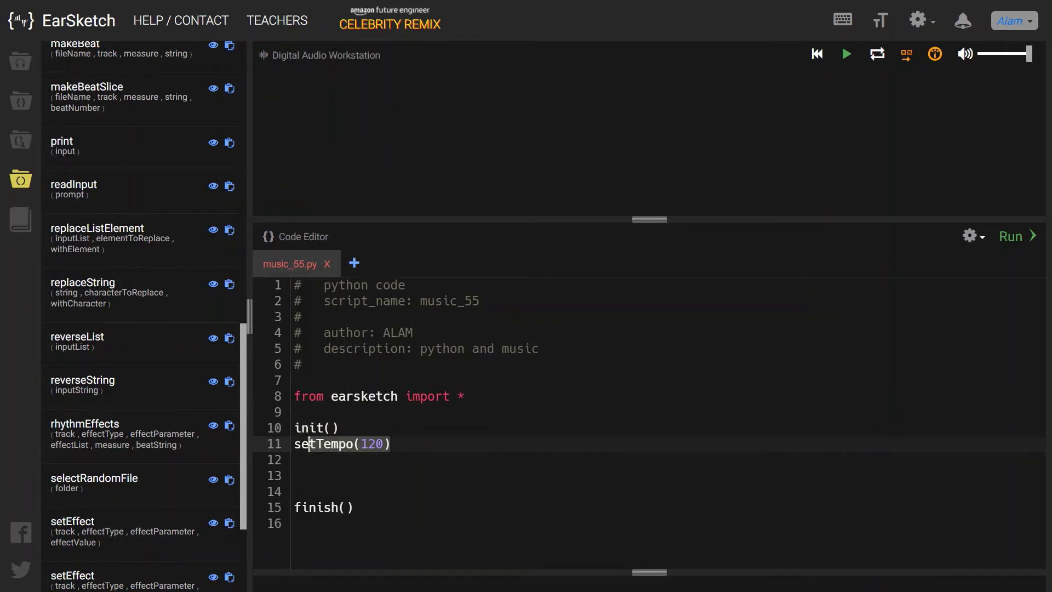
click(405, 446)
click(363, 461)
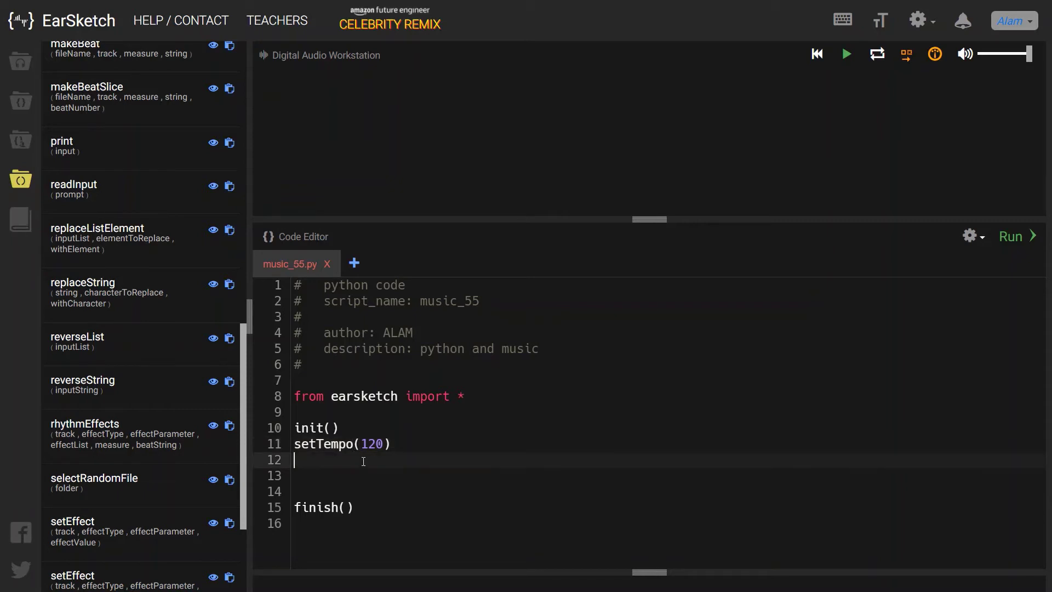
key(Return)
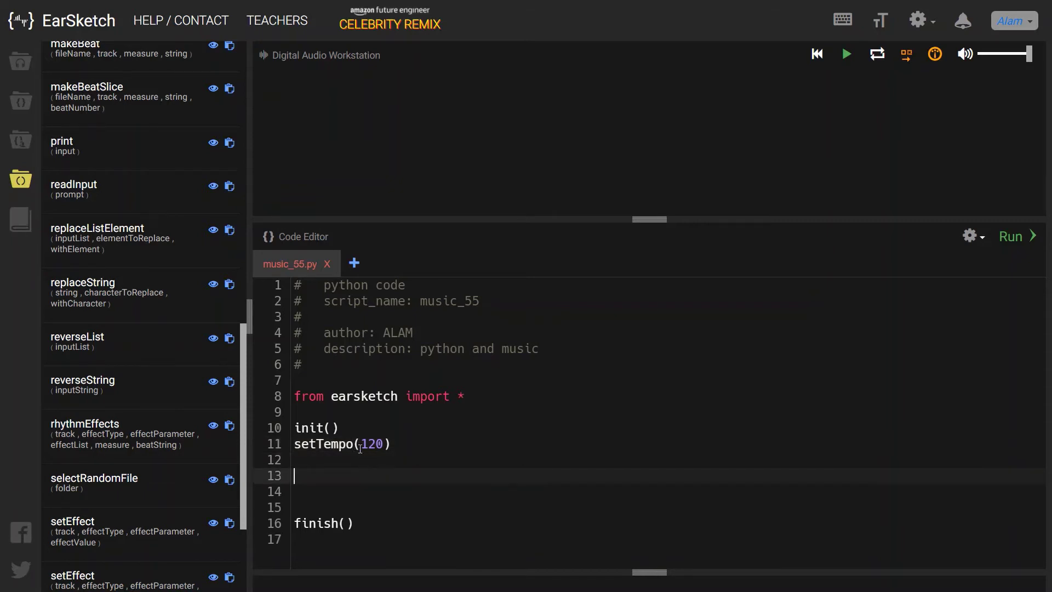
text(fitMedia)
text(())
Replace line 13's bare fitMedia() with the four-parameter fitMedia template, clearing fileName
key(Left)
scroll(125, 129, down, 2)
scroll(124, 132, down, 2)
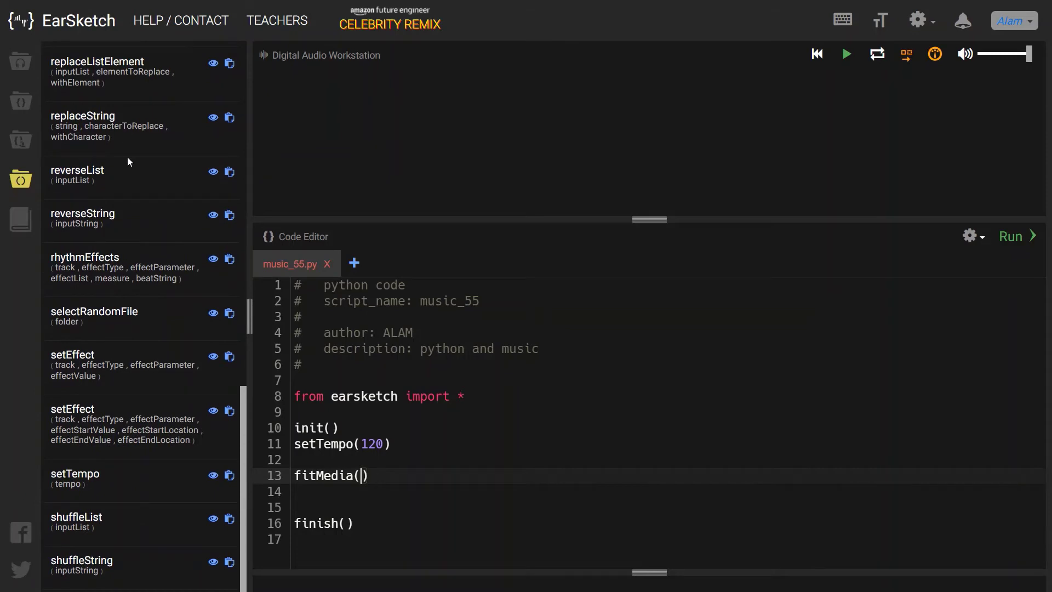
scroll(130, 162, up, 5)
scroll(130, 162, up, 2)
scroll(130, 173, up, 3)
scroll(129, 177, up, 7)
scroll(130, 176, up, 2)
scroll(129, 177, up, 4)
scroll(130, 178, down, 2)
scroll(129, 180, down, 2)
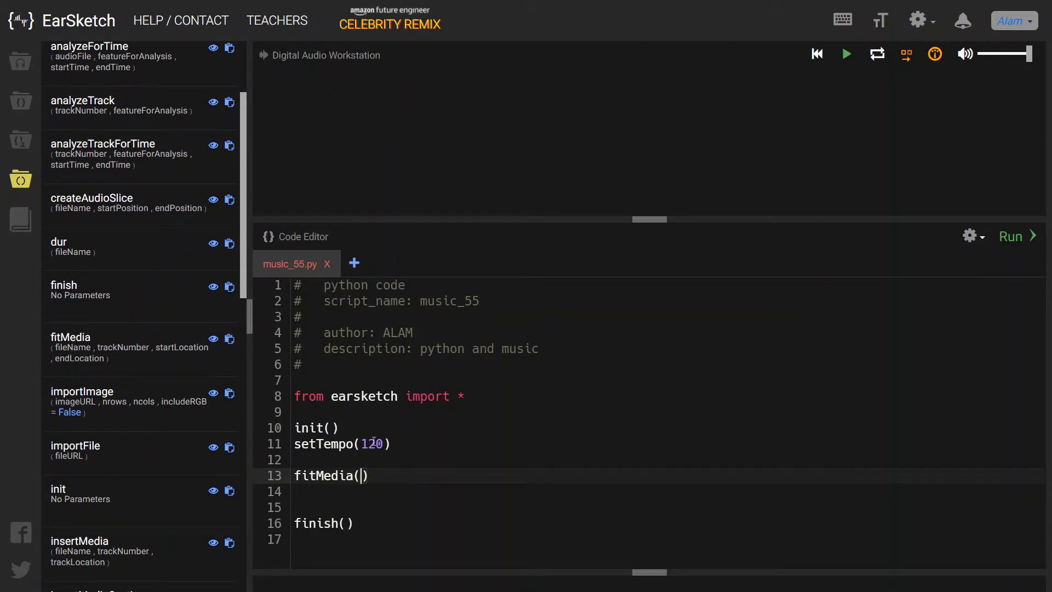
drag(369, 476, 300, 475)
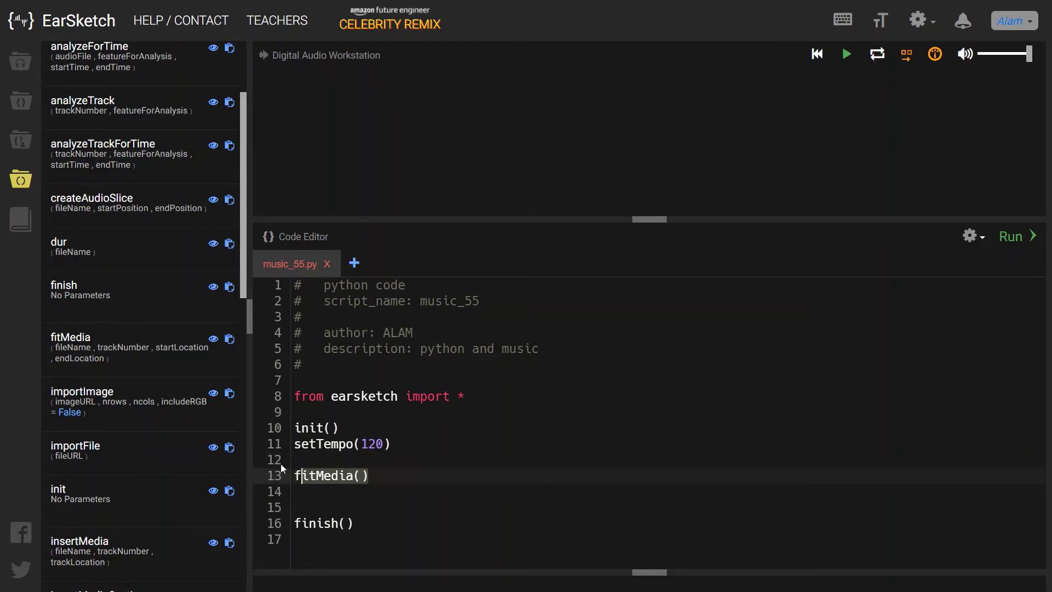
key(BackSpace)
key(BackSpace)
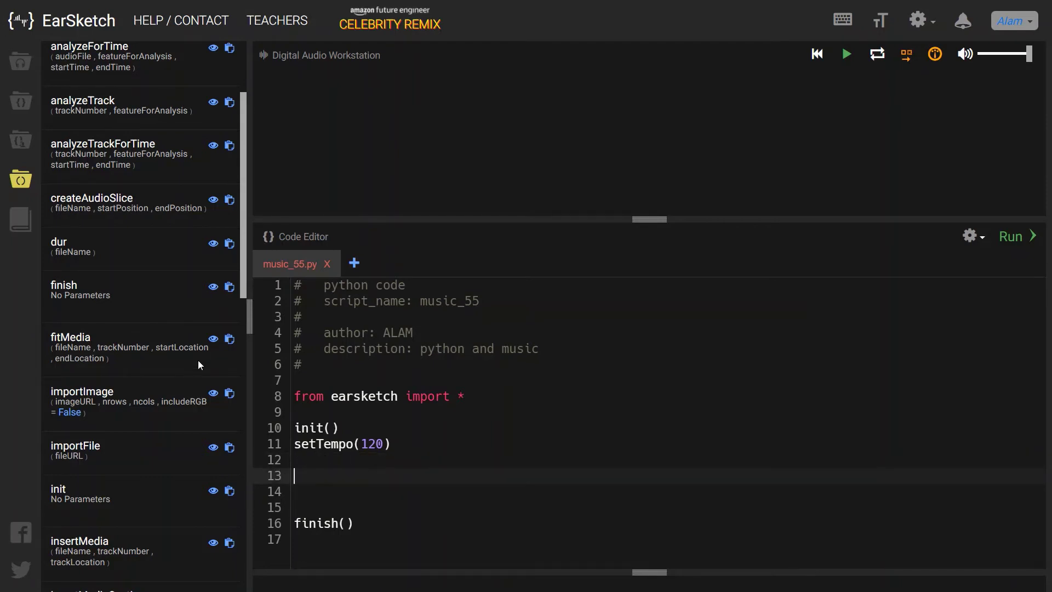
click(230, 339)
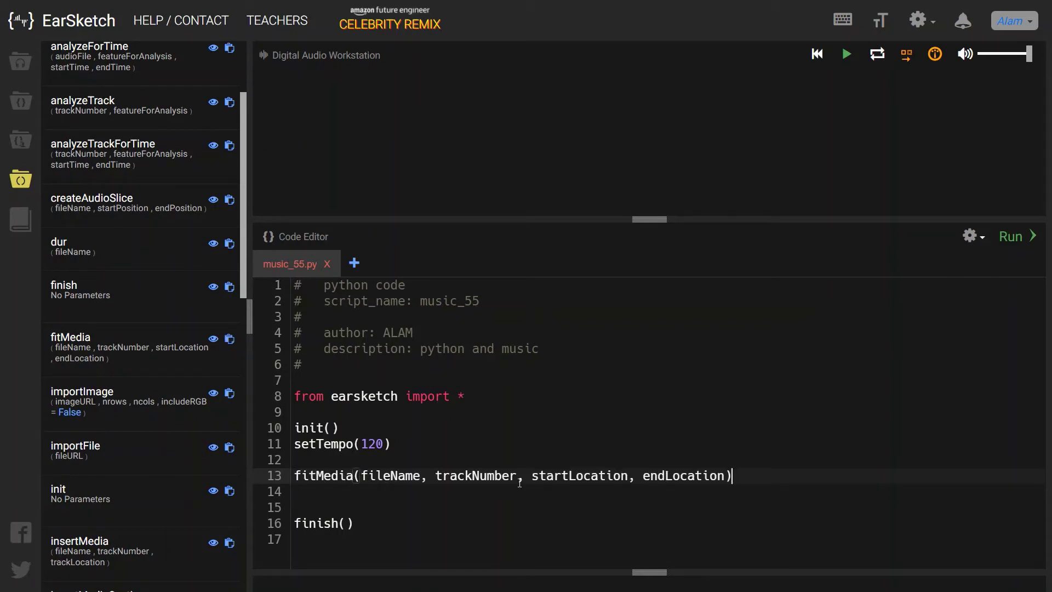
click(423, 471)
key(BackSpace)
key(BackSpace)
key(BackSpace)
key(BackSpace)
key(BackSpace)
key(BackSpace)
key(BackSpace)
key(BackSpace)
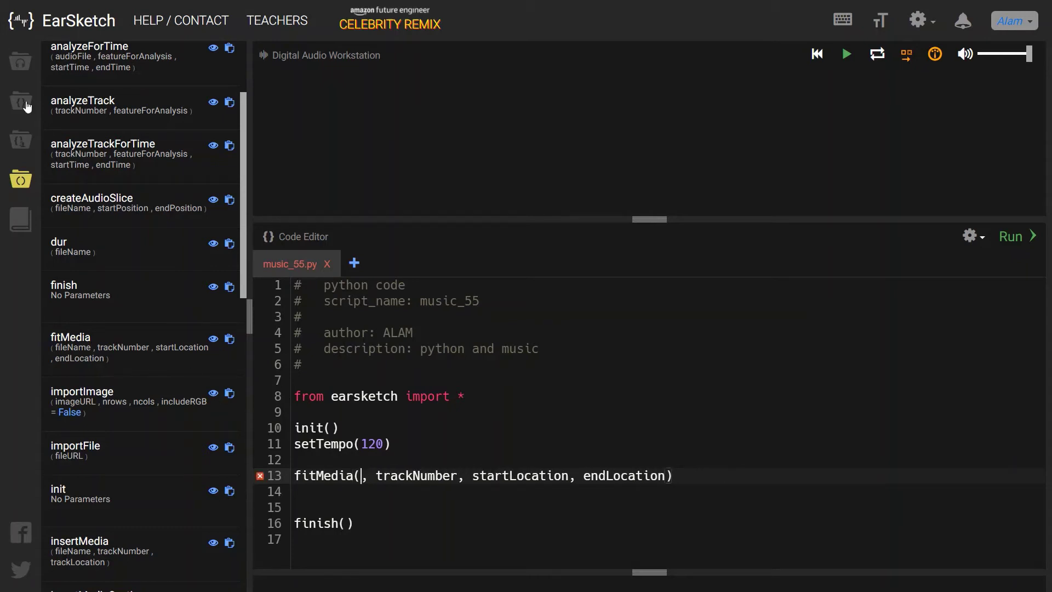
Paste COMMON_LOVE_DRUMBEAT_1 from the COMMON_GOD_IS_LOVE_BEAT sound folder into line 13
click(20, 63)
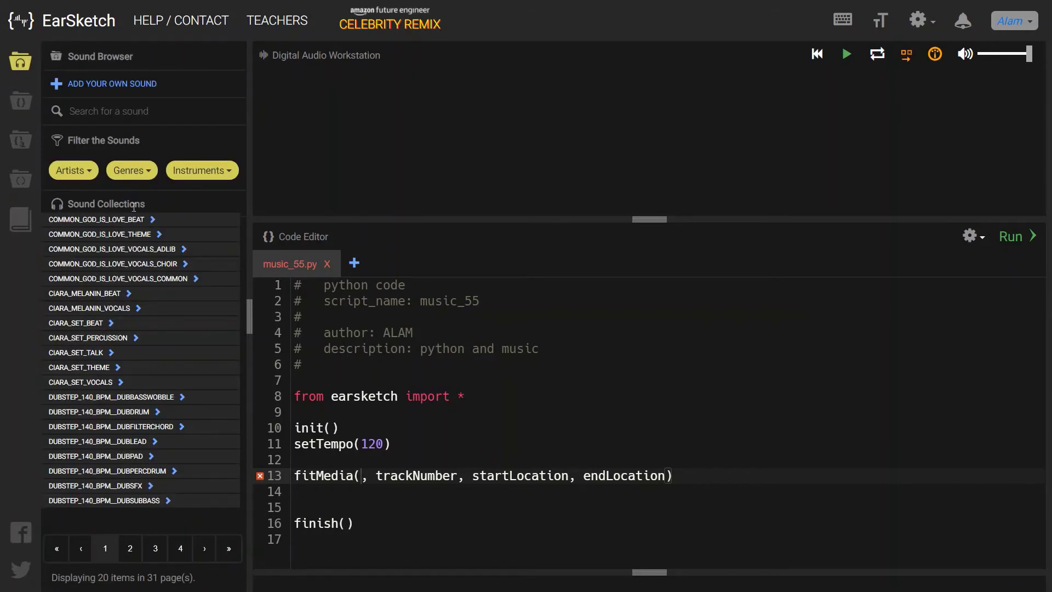
click(154, 222)
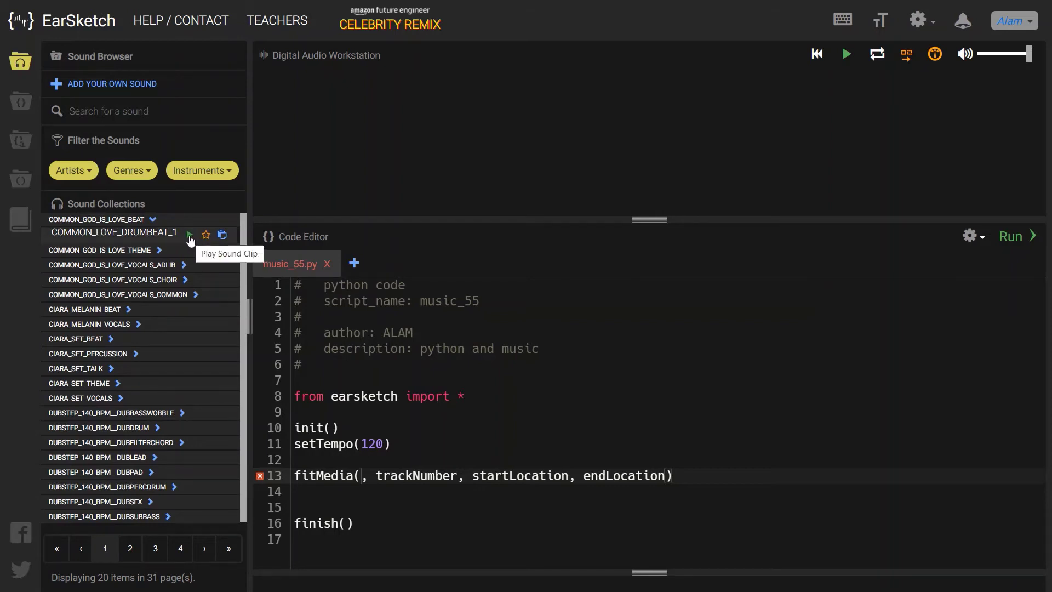
click(223, 236)
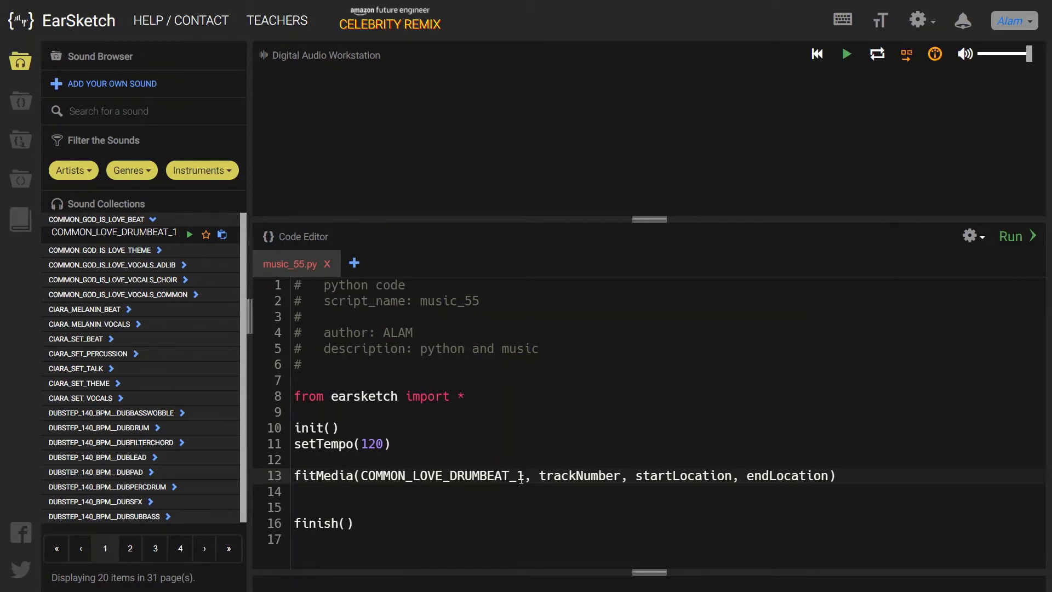
Fill the fitMedia placeholders with track 1, start measure 1 and end measure 16
click(628, 475)
key(BackSpace)
key(BackSpace)
key(BackSpace)
key(BackSpace)
key(BackSpace)
key(BackSpace)
key(BackSpace)
key(BackSpace)
key(BackSpace)
key(BackSpace)
text(1)
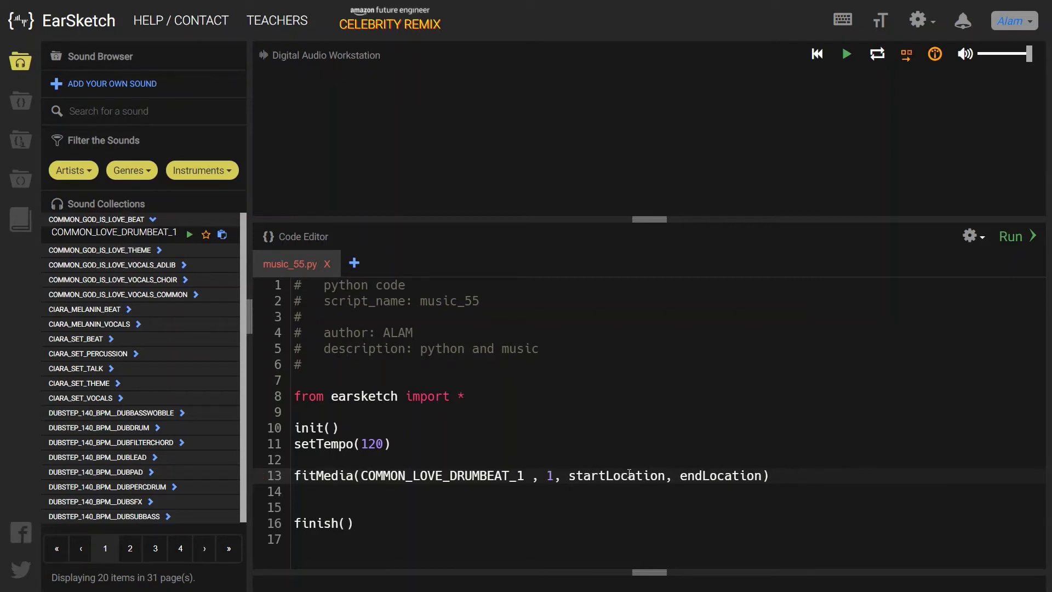
click(675, 477)
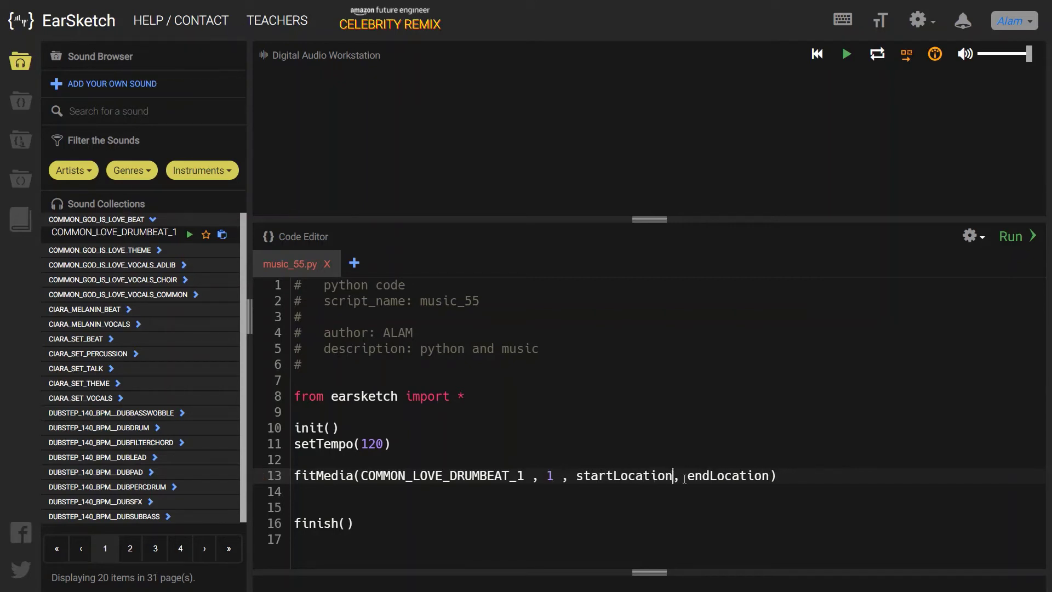
key(BackSpace)
key(BackSpace)
key(BackSpace)
key(BackSpace)
key(BackSpace)
key(BackSpace)
key(BackSpace)
key(BackSpace)
key(BackSpace)
key(BackSpace)
key(BackSpace)
key(BackSpace)
key(BackSpace)
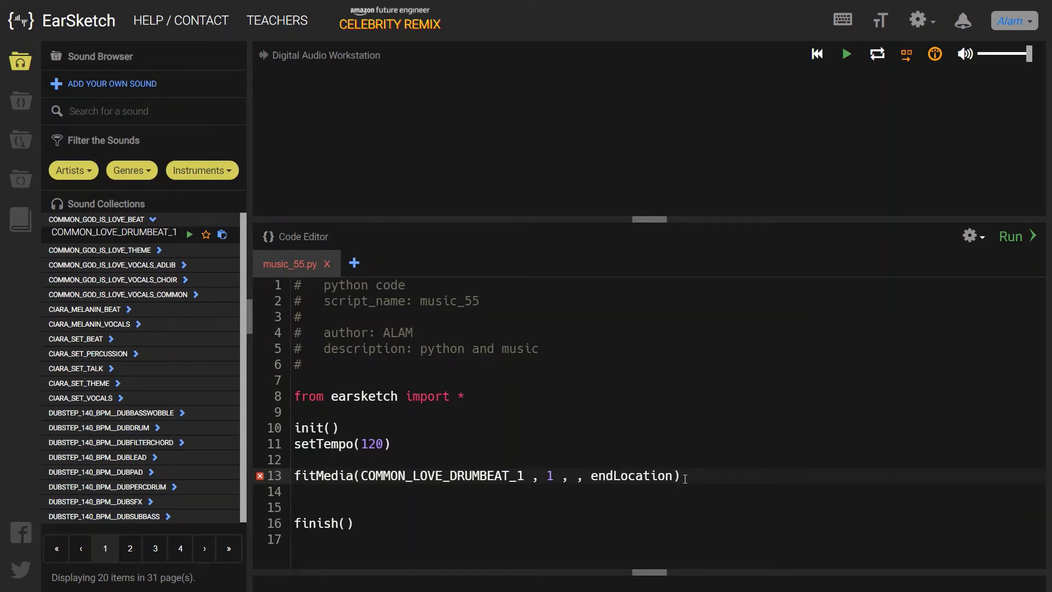
text(1)
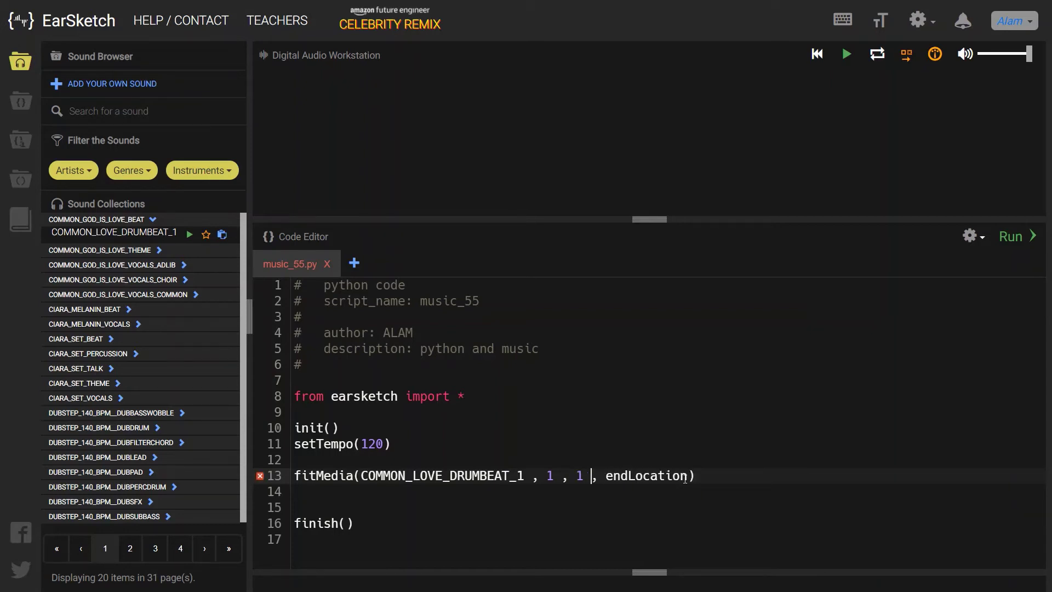
click(689, 471)
key(BackSpace)
key(BackSpace)
key(BackSpace)
key(BackSpace)
key(BackSpace)
key(BackSpace)
key(BackSpace)
key(BackSpace)
key(BackSpace)
key(BackSpace)
key(BackSpace)
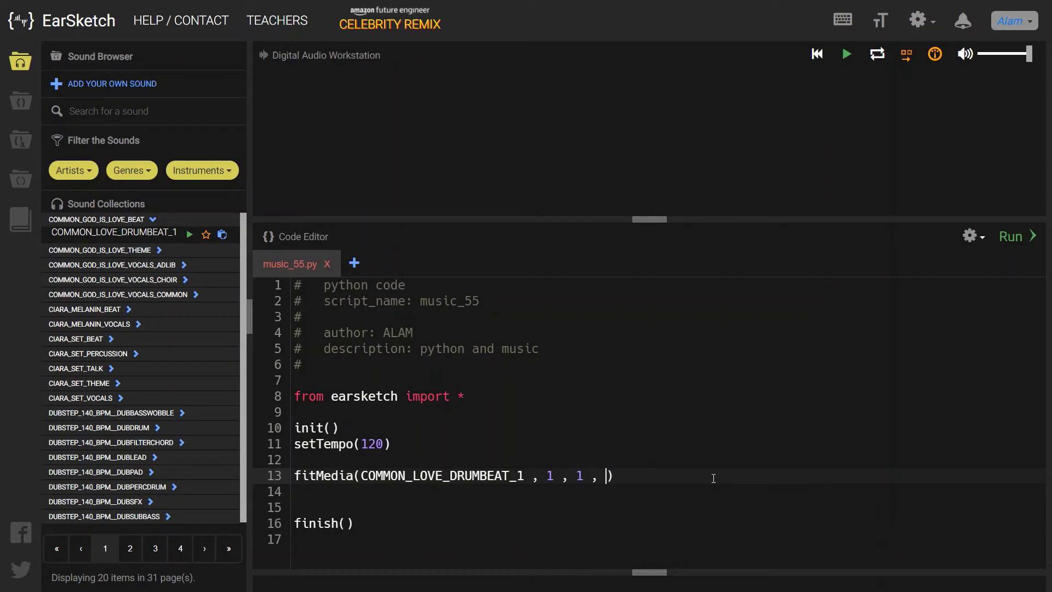
text(16)
click(434, 522)
drag(394, 524, 294, 518)
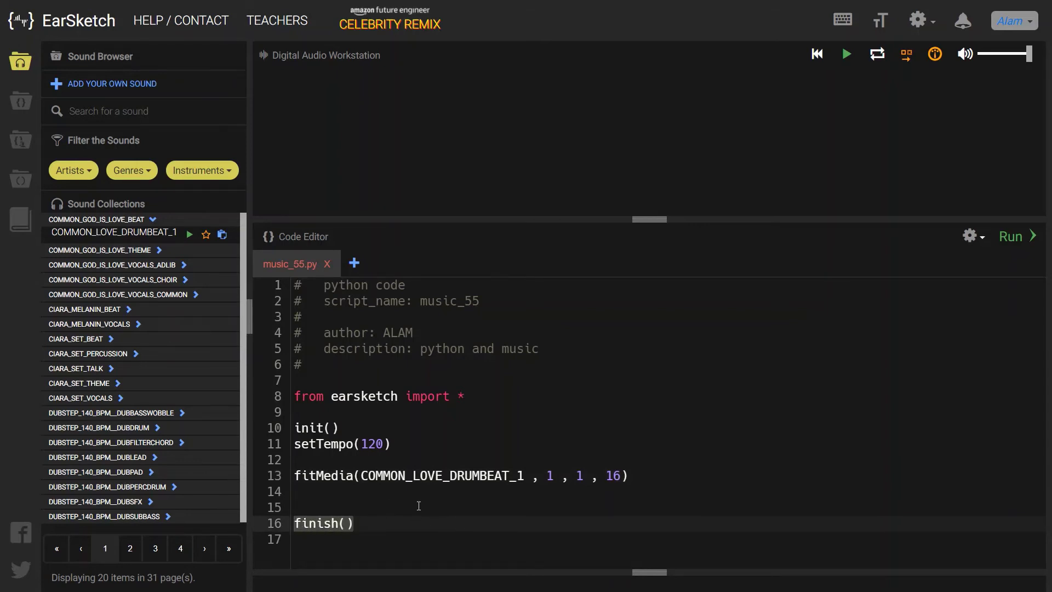
click(418, 506)
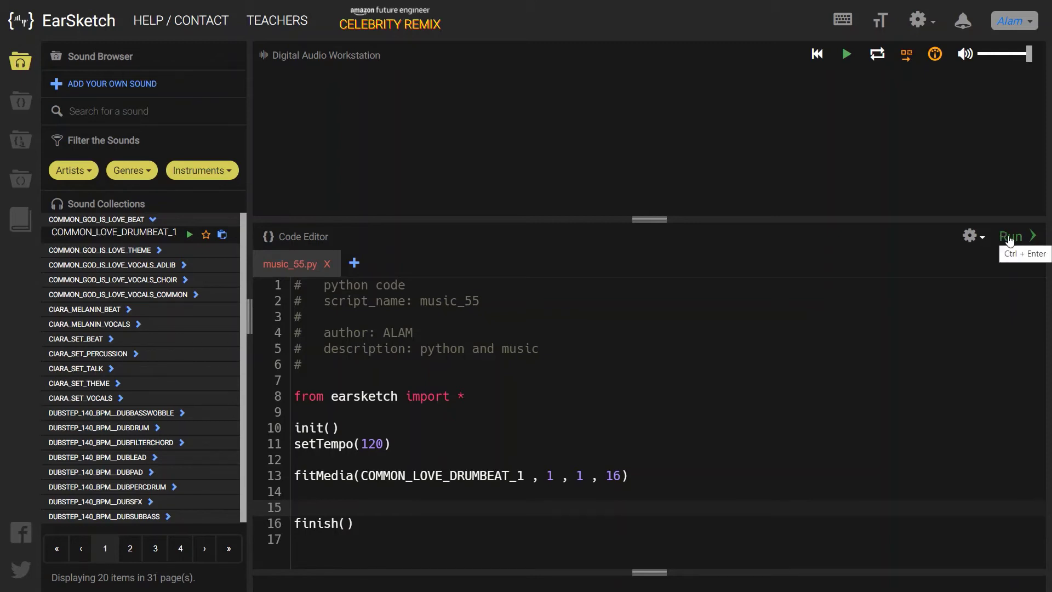
Run the script, enlarge the DAW timeline, and play the drumbeat with the system volume control open
click(1009, 238)
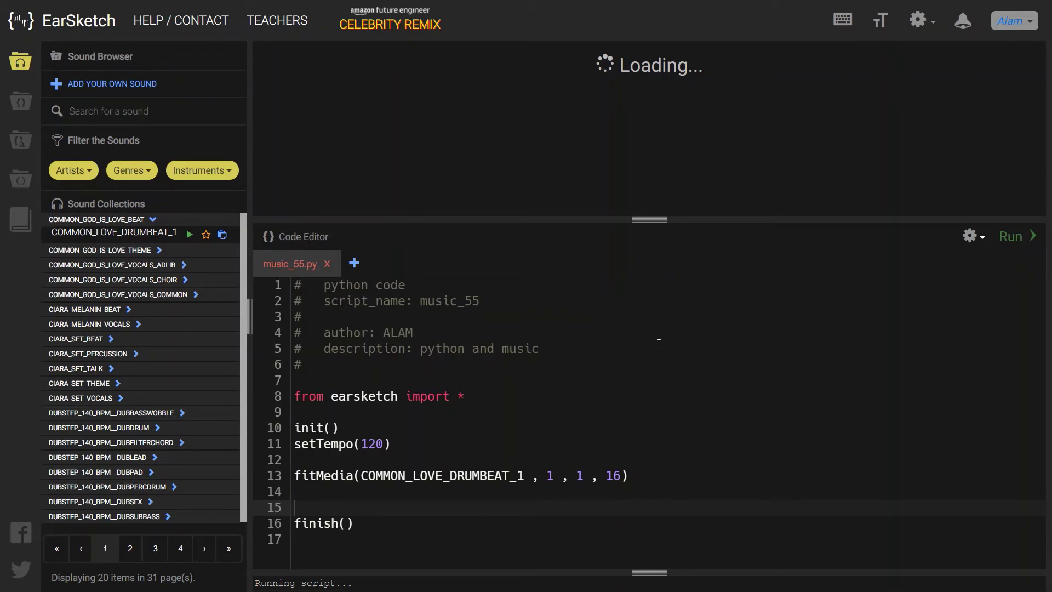
drag(647, 221, 650, 242)
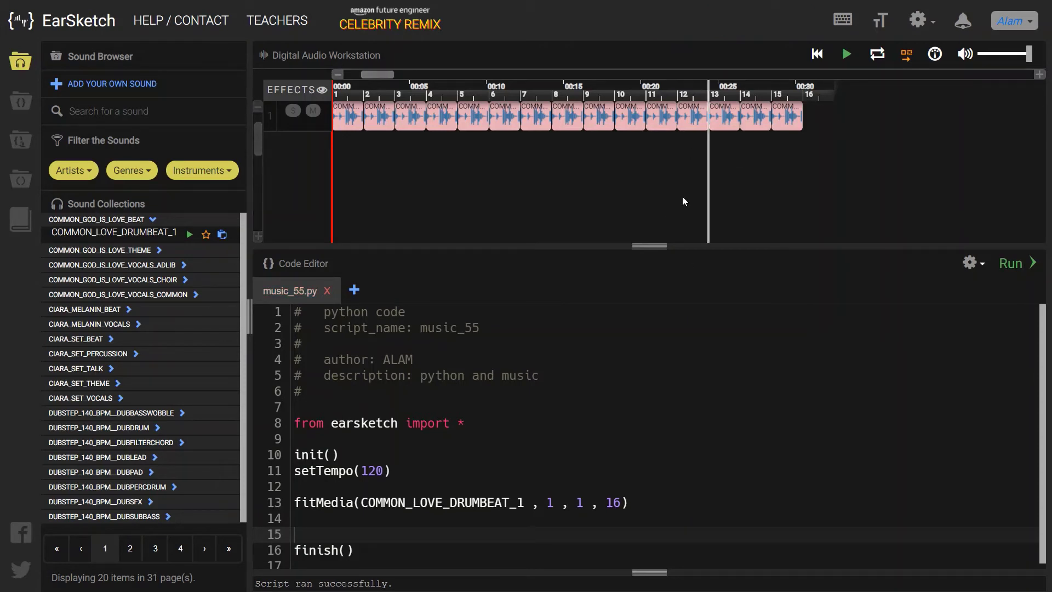
drag(660, 245, 663, 269)
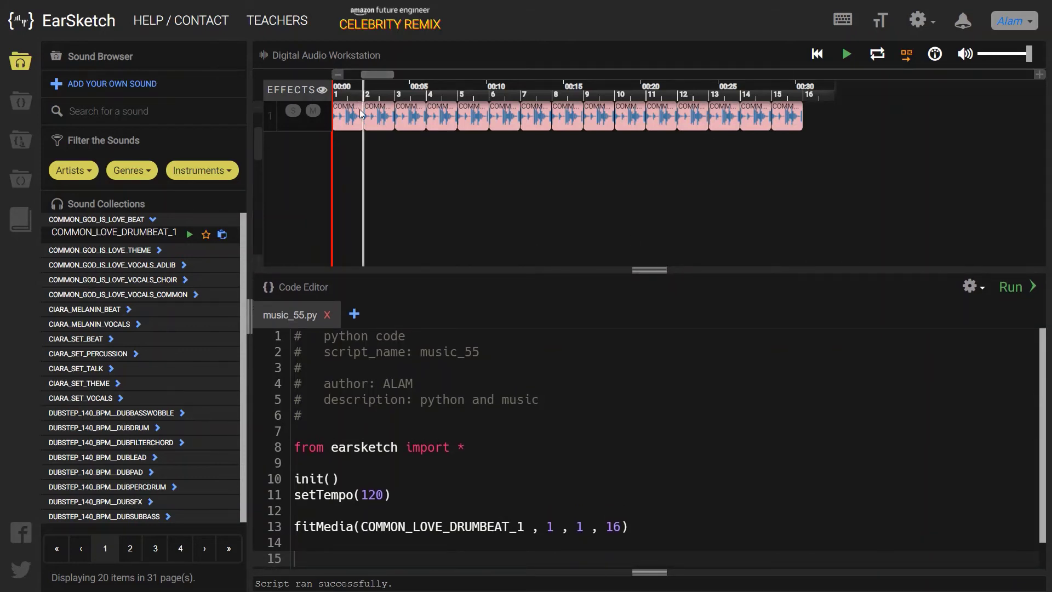
click(853, 56)
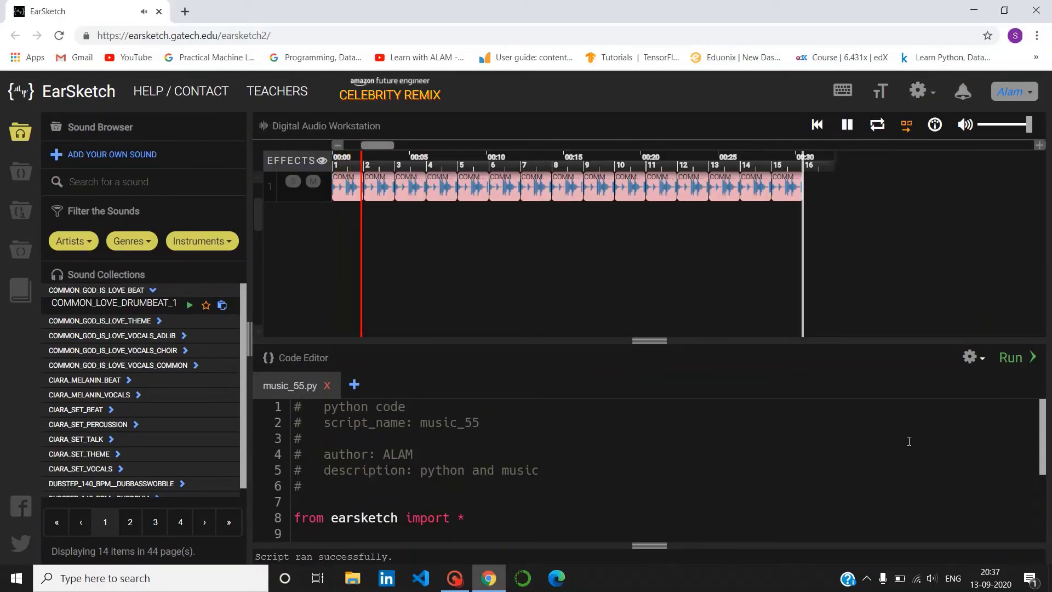
click(927, 578)
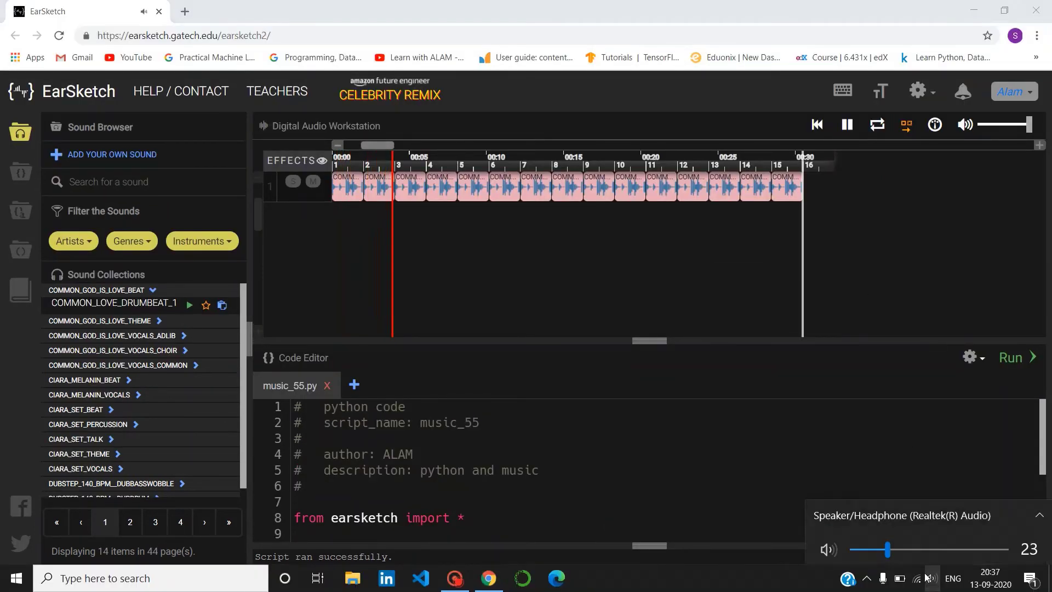
scroll(928, 579, up, 1)
scroll(927, 578, up, 4)
scroll(927, 578, up, 7)
scroll(928, 578, up, 7)
scroll(927, 578, up, 7)
Go full screen and duplicate the drumbeat fitMedia line onto line 14
key(F11)
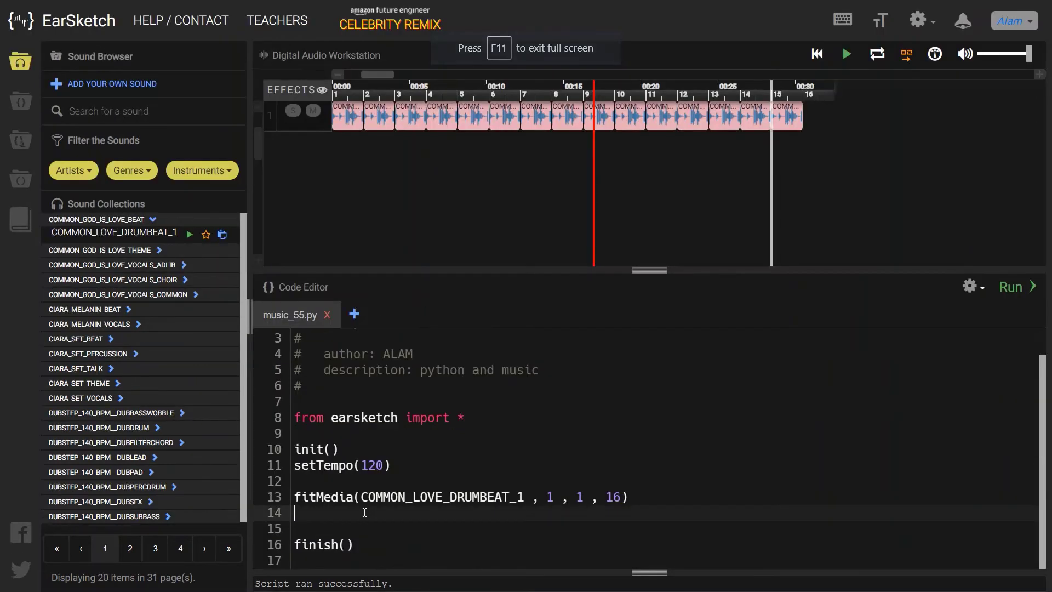
mouse_move(629, 497)
mouse_down()
mouse_move(336, 484)
mouse_move(292, 500)
mouse_up()
key(ctrl+c)
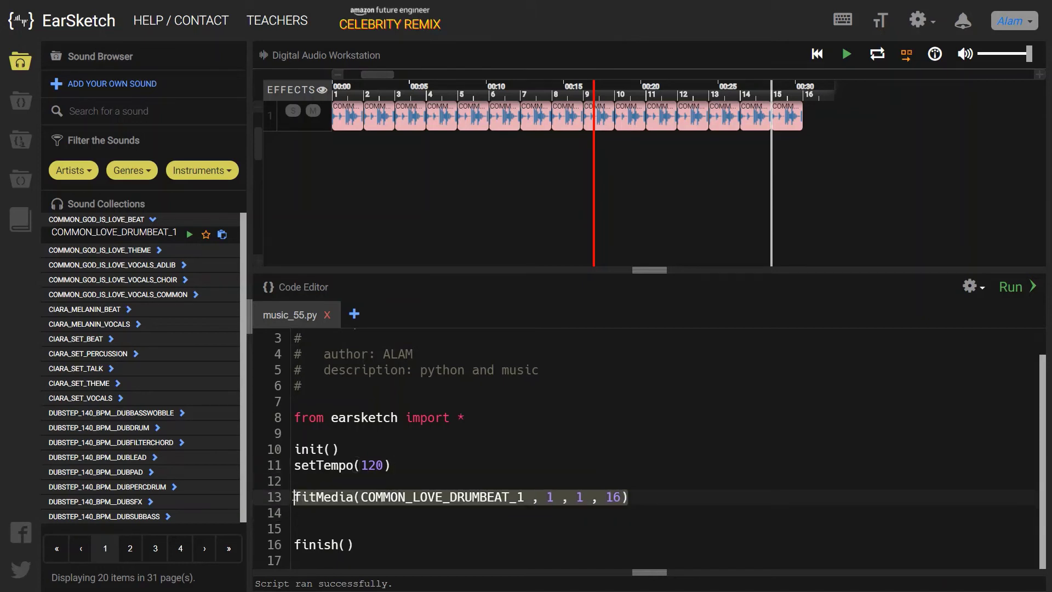
click(308, 515)
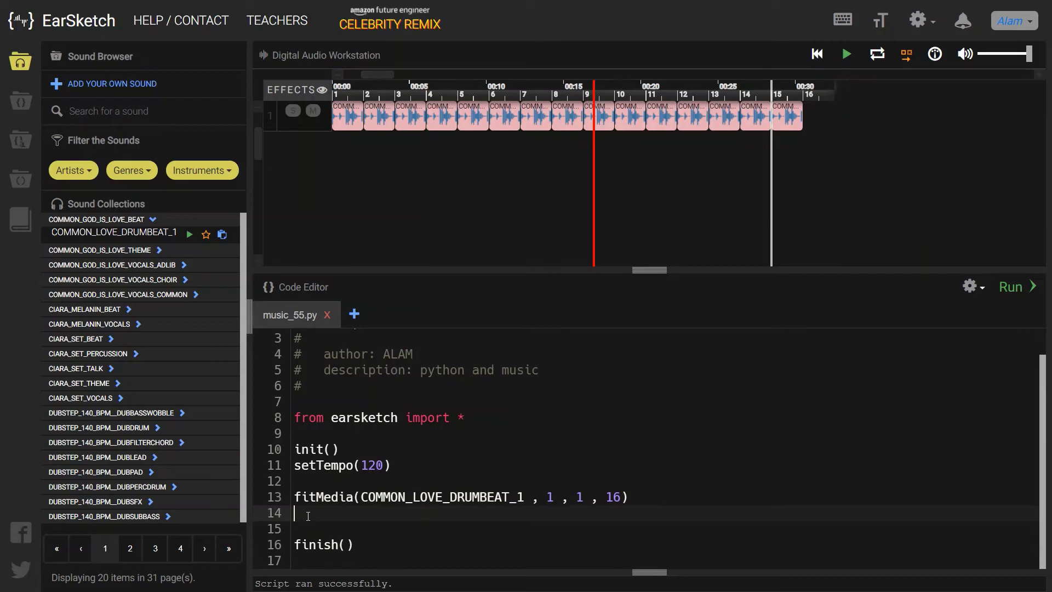
key(ctrl+v)
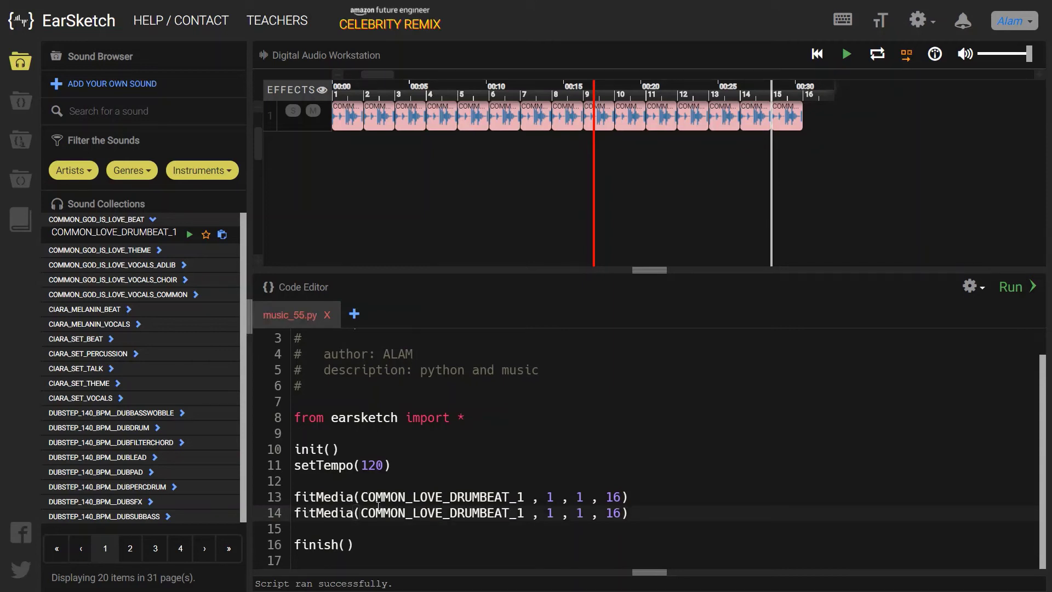
Replace line 14's sound with COMMON_LOVE_VOX_ADLIB_1 from the vocals adlib folder
click(527, 512)
key(BackSpace)
key(BackSpace)
key(BackSpace)
key(BackSpace)
key(BackSpace)
key(BackSpace)
key(BackSpace)
key(BackSpace)
key(BackSpace)
key(BackSpace)
key(BackSpace)
key(BackSpace)
key(BackSpace)
key(BackSpace)
key(BackSpace)
key(BackSpace)
key(BackSpace)
key(BackSpace)
key(BackSpace)
key(BackSpace)
key(BackSpace)
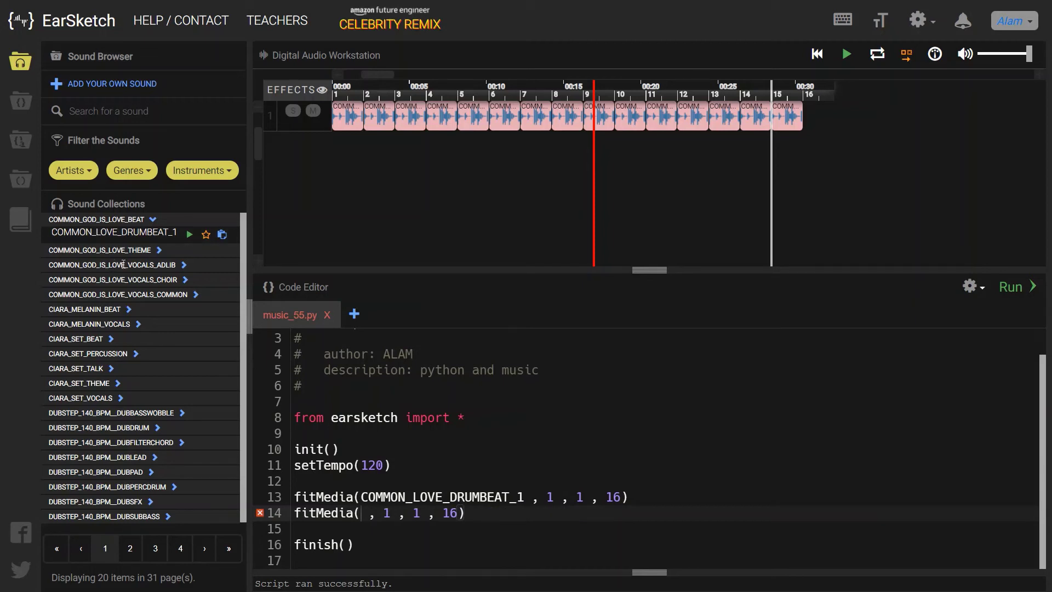
click(182, 266)
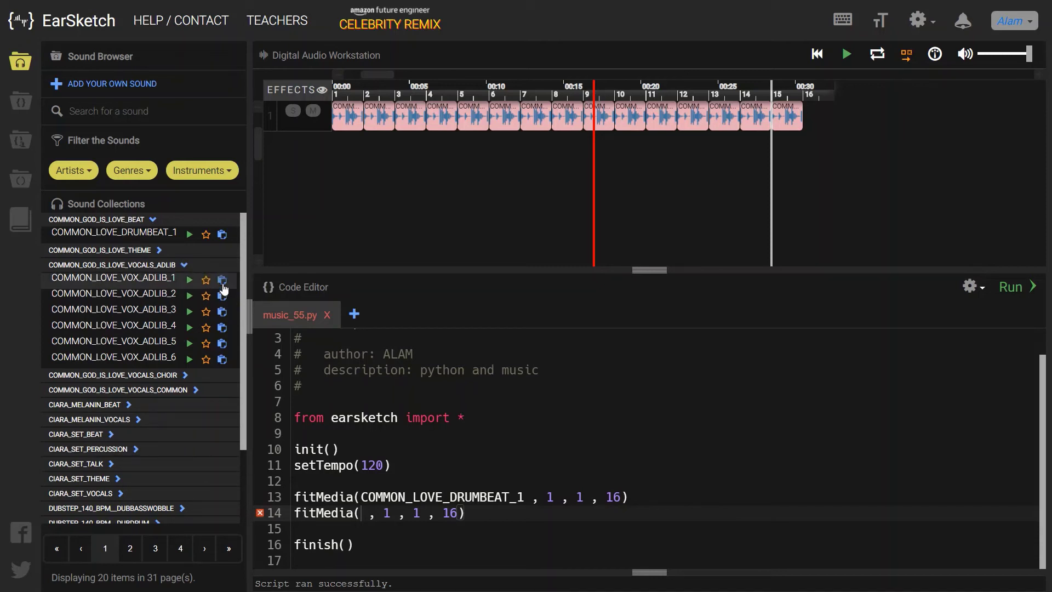
click(222, 281)
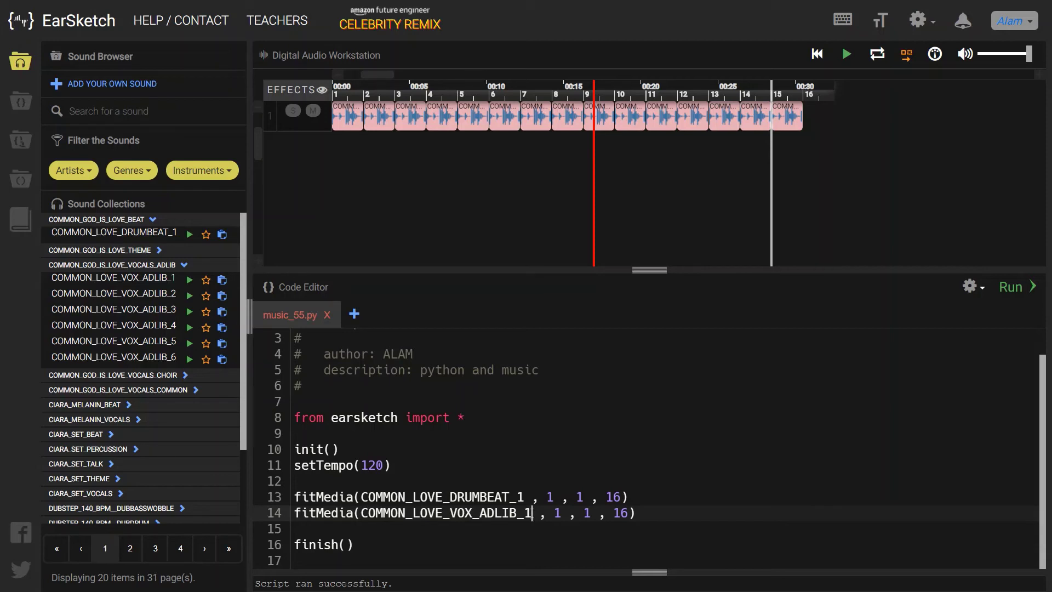
drag(532, 512, 361, 511)
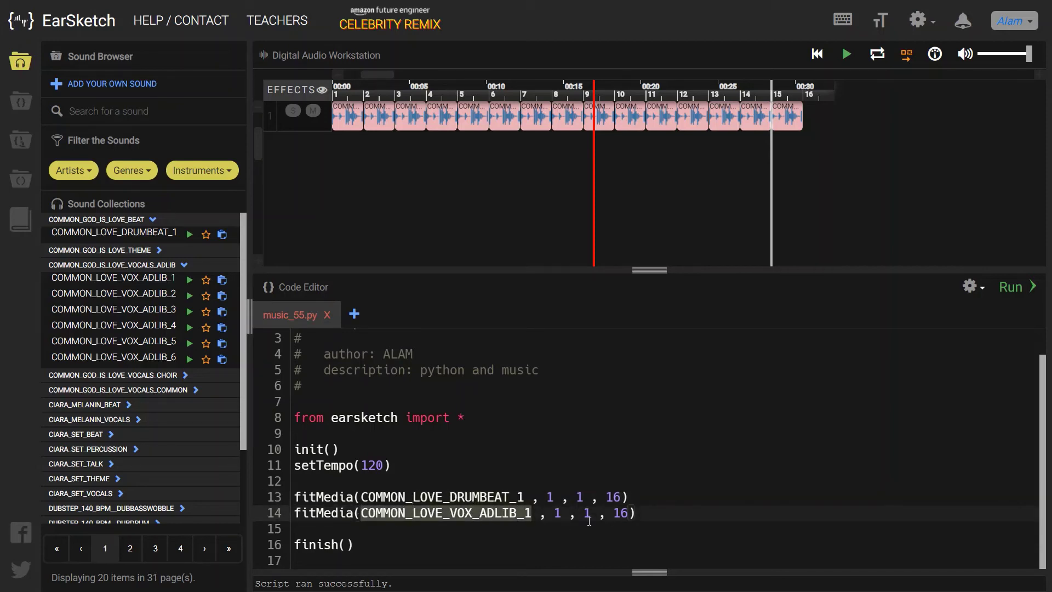
Set line 14's arguments to track 2, start measure 1, end measure 12
click(565, 513)
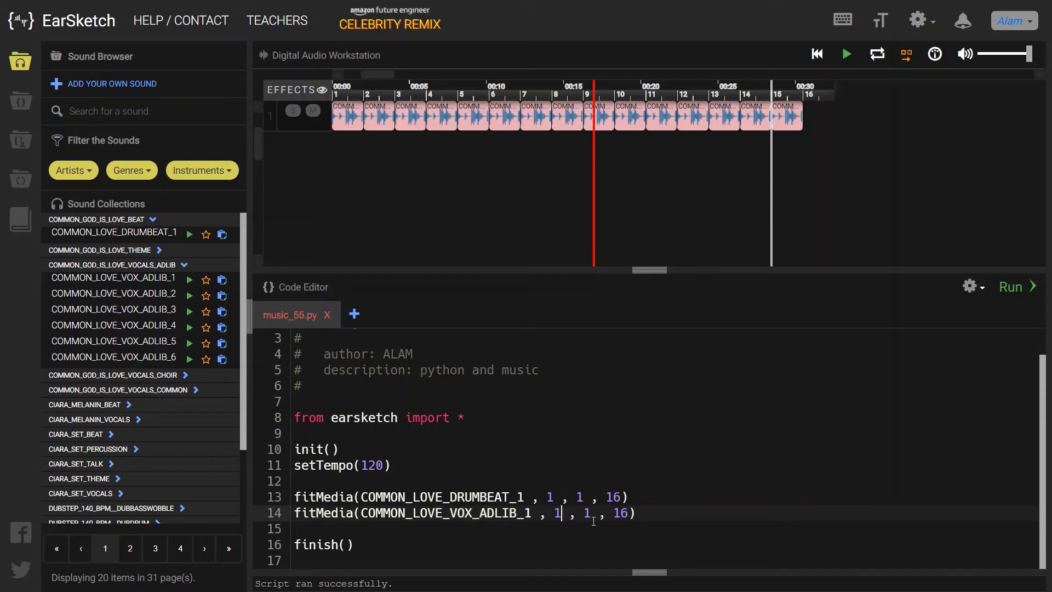
key(BackSpace)
text(2)
click(592, 513)
key(shift+Left)
click(620, 513)
key(Delete)
text(2)
drag(432, 545, 296, 544)
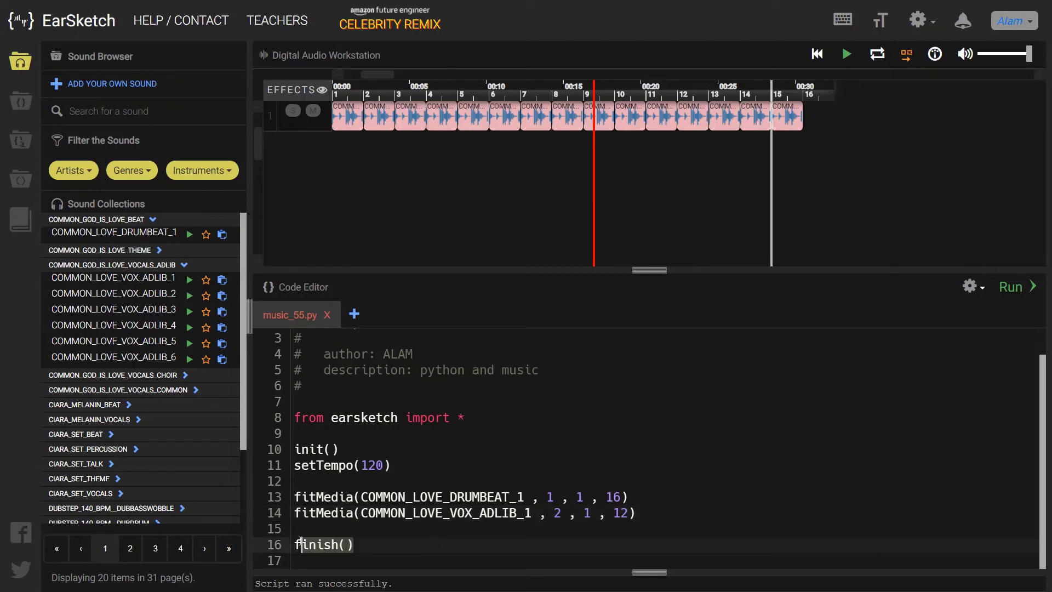
Rerun the script to rebuild the song with its second track, and play it back
click(697, 400)
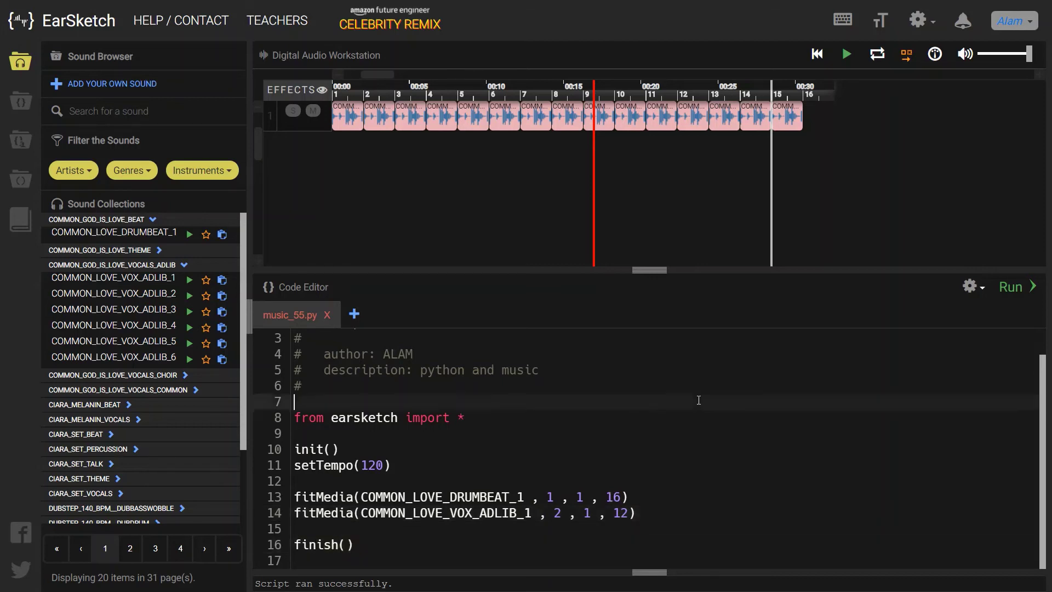
click(1010, 287)
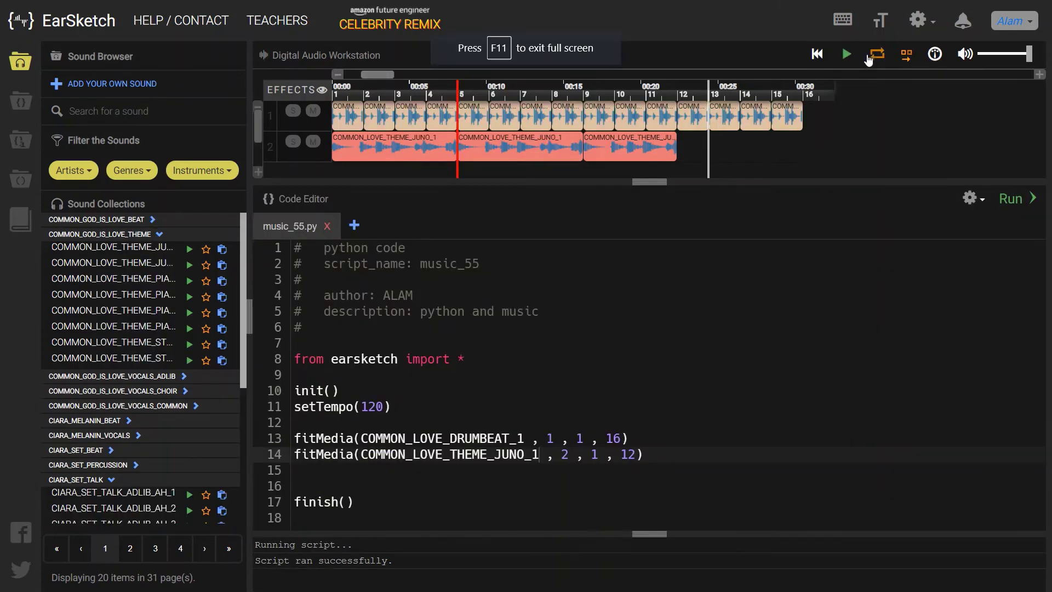
click(848, 54)
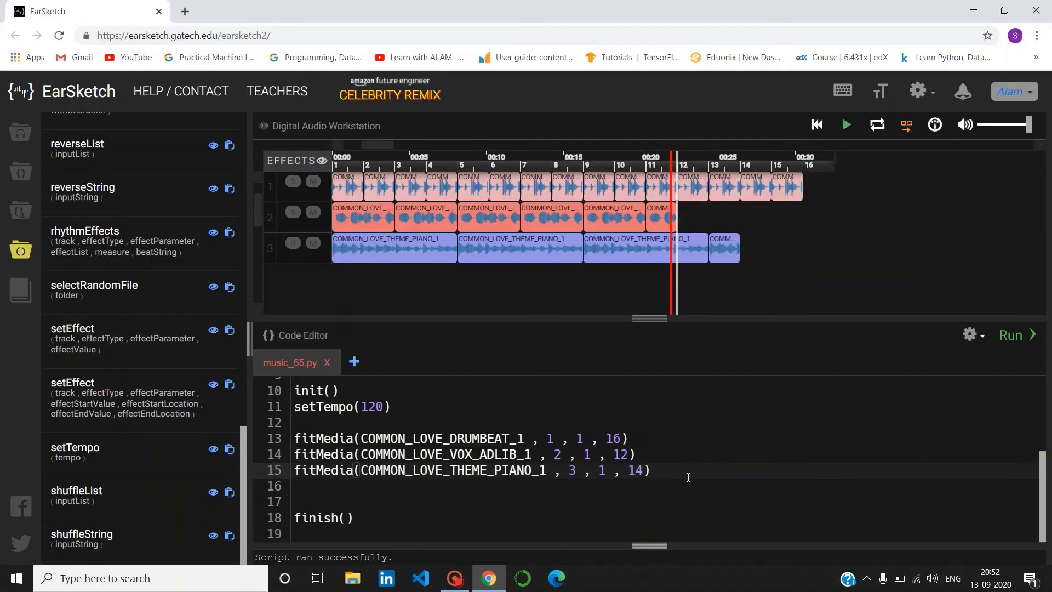
Add a new blank line below the piano theme fitMedia line 15
drag(651, 470, 293, 470)
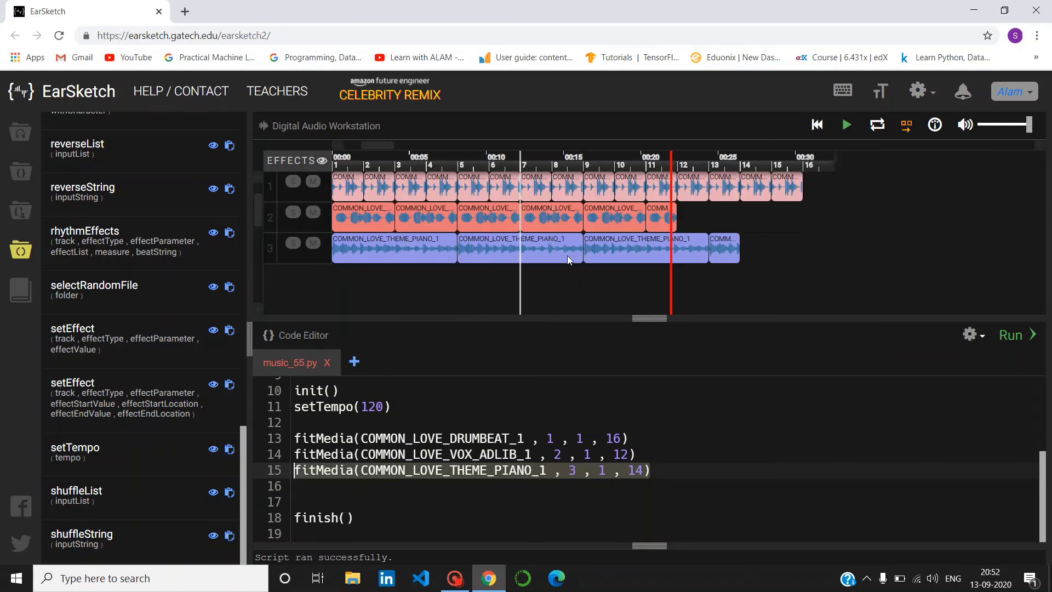
click(676, 475)
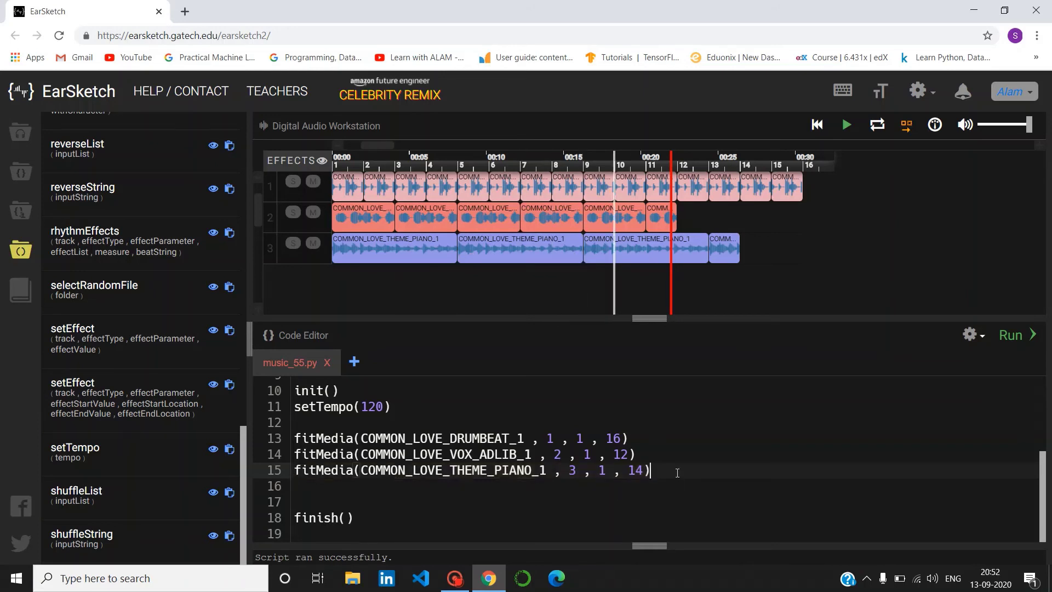
key(Return)
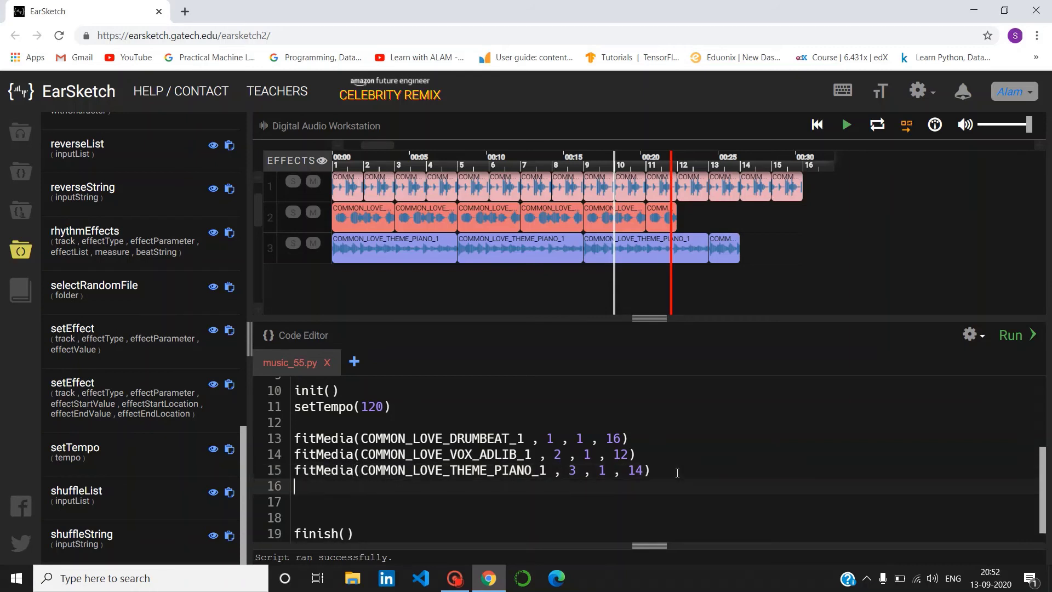
key(Down)
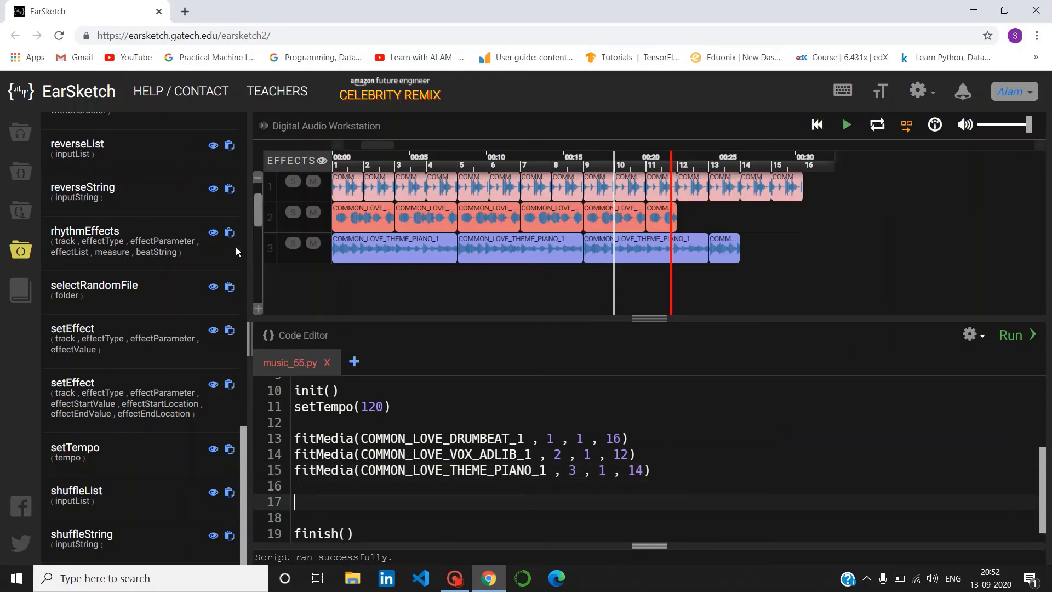
Hide the side panel and insert a setEffect template from the API Browser on line 17
click(21, 249)
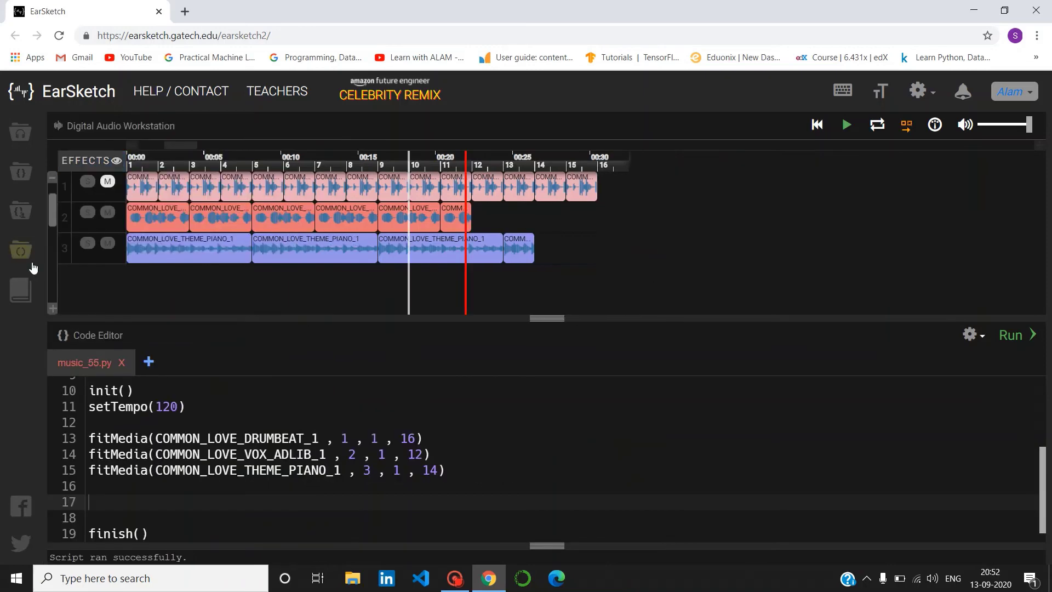
click(21, 249)
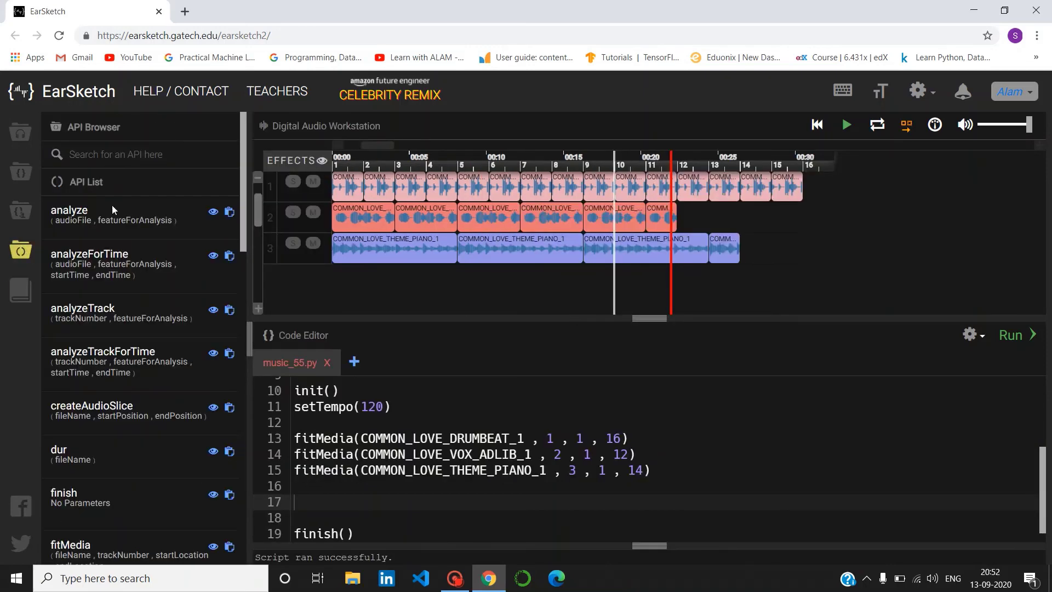
scroll(147, 298, down, 2)
scroll(147, 302, down, 2)
scroll(146, 307, down, 3)
scroll(147, 308, down, 2)
scroll(147, 313, down, 2)
scroll(146, 318, down, 2)
scroll(151, 331, down, 2)
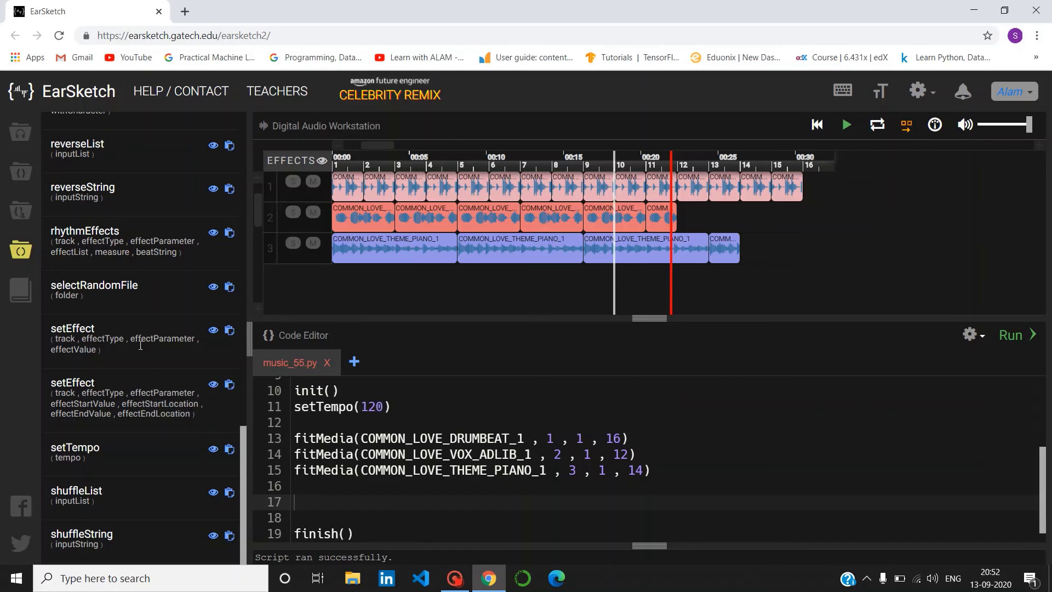
click(230, 331)
scroll(350, 469, down, 1)
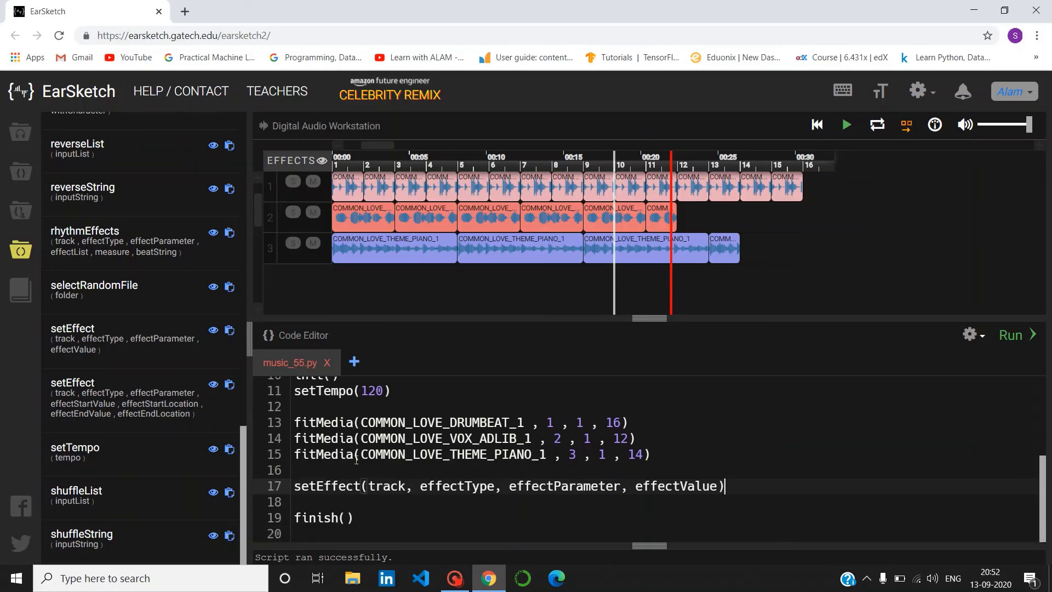
Set the setEffect track to 3 and the effect type to DELAY
drag(292, 488, 717, 488)
click(741, 485)
key(BackSpace)
key(BackSpace)
key(BackSpace)
key(BackSpace)
key(BackSpace)
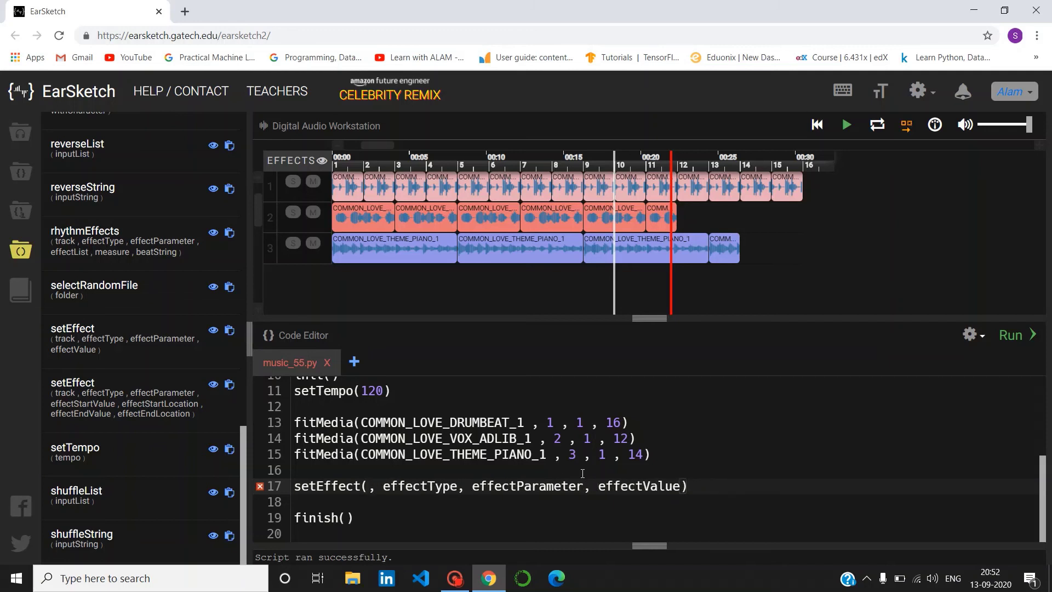
text(3)
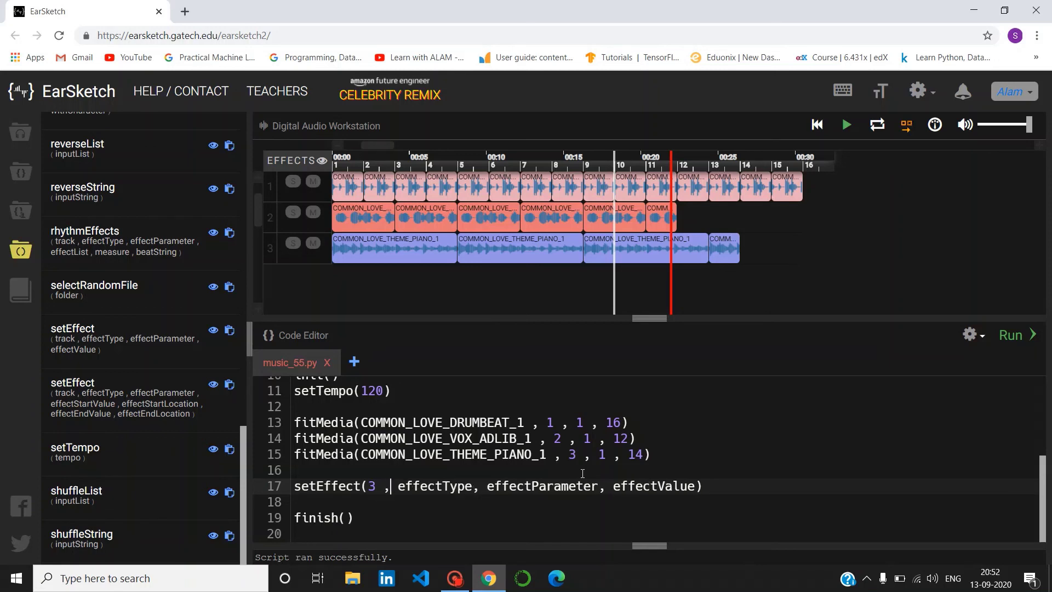
key(Right)
key(Right)
key(Right)
key(BackSpace)
key(BackSpace)
key(BackSpace)
key(BackSpace)
key(BackSpace)
key(BackSpace)
key(BackSpace)
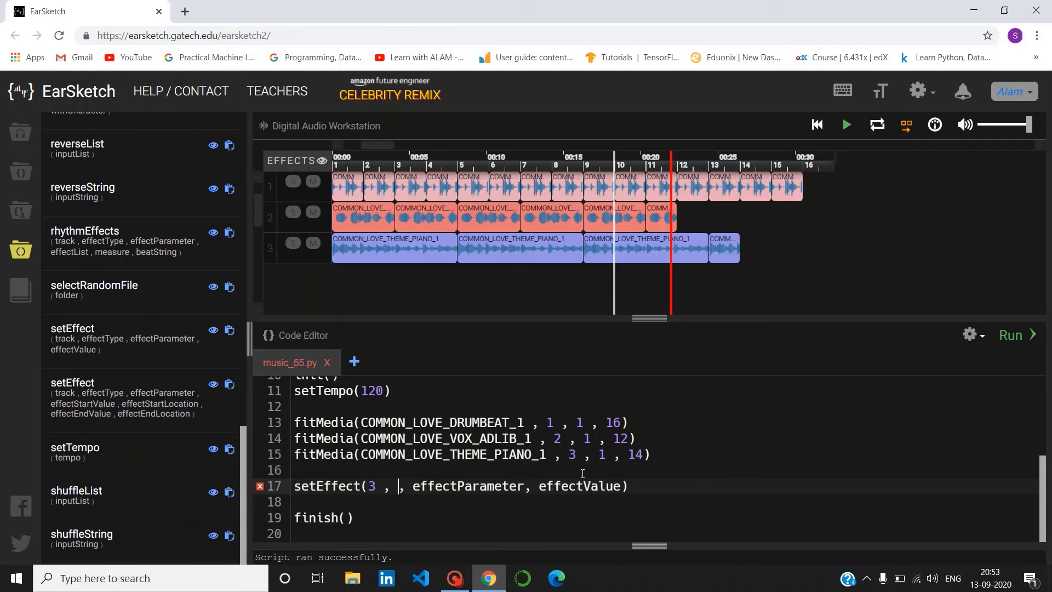
text(de)
key(BackSpace)
key(BackSpace)
text(DELAY)
Set the effect parameter to DELAY_TIME and its value to 500
key(Right)
key(Right)
key(Right)
key(Right)
key(Right)
key(Right)
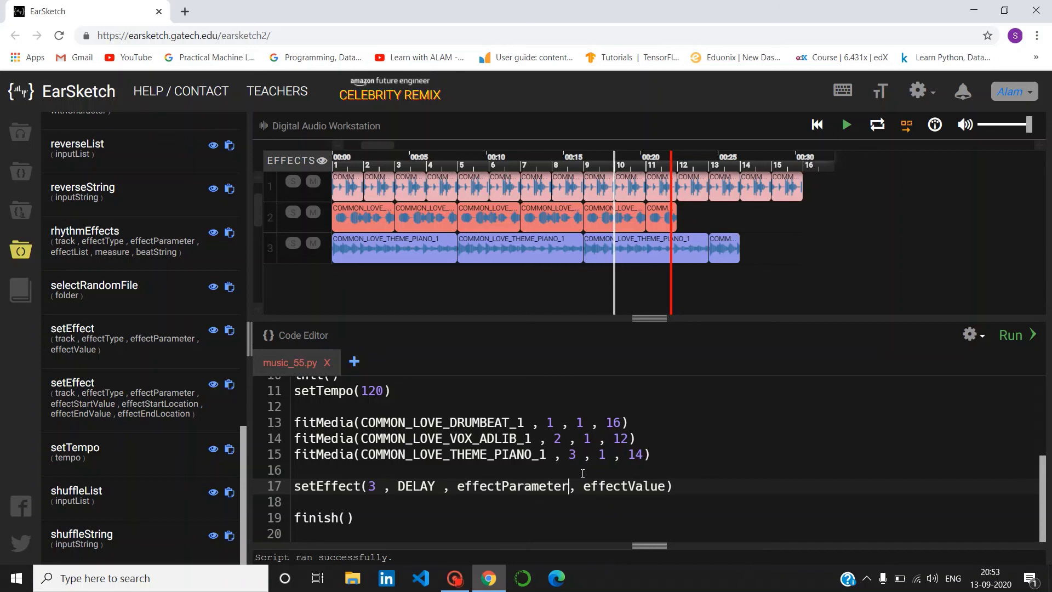
key(BackSpace)
key(BackSpace)
key(BackSpace)
key(BackSpace)
key(BackSpace)
key(BackSpace)
key(BackSpace)
key(BackSpace)
text(DELA)
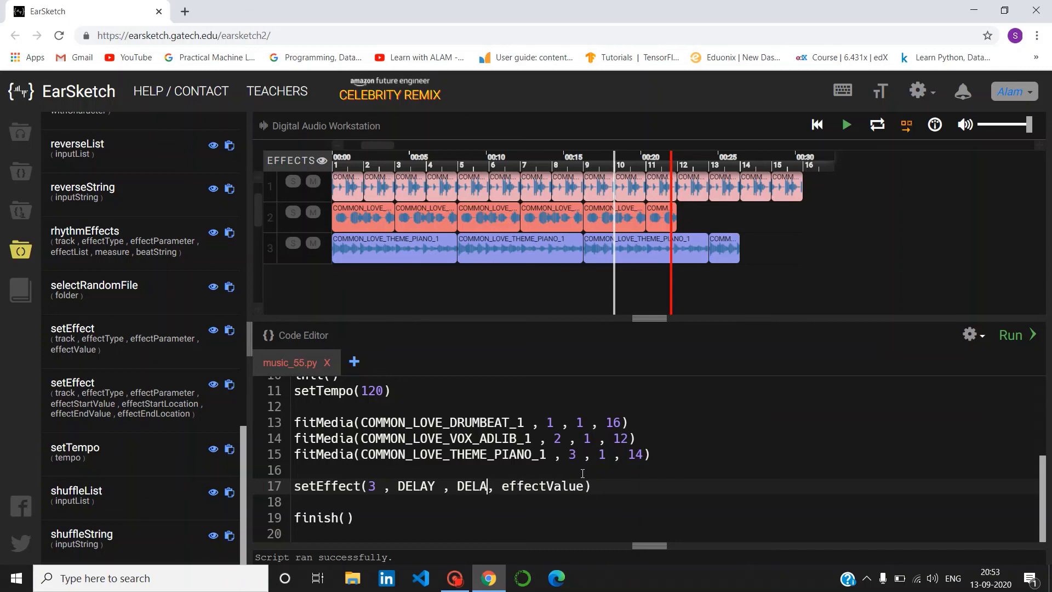
text(Y_TIME)
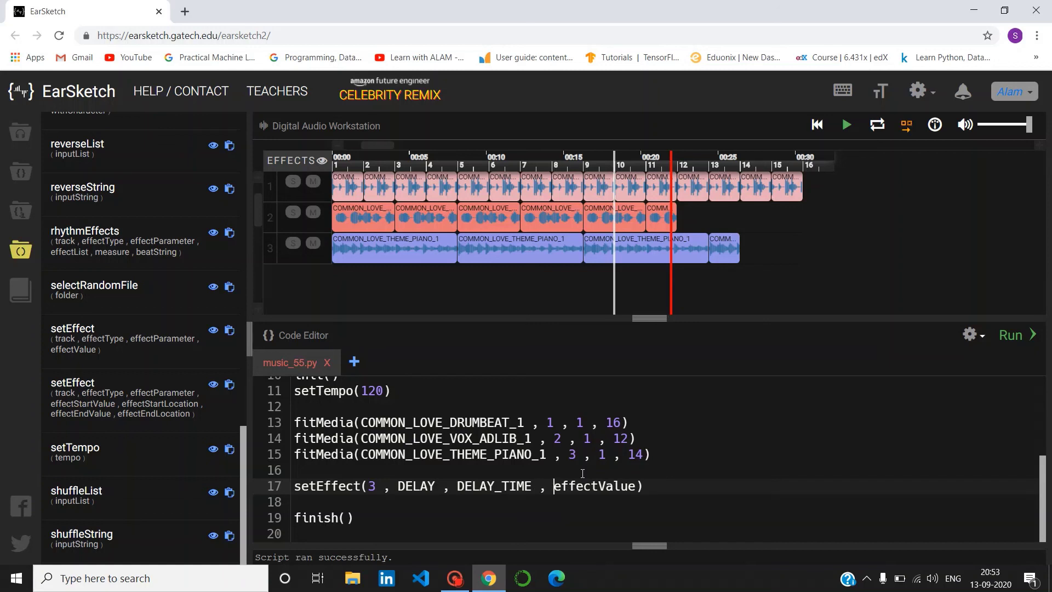
key(Delete)
key(Delete)
key(Delete)
key(Delete)
key(Delete)
key(Delete)
key(Delete)
key(Delete)
key(Delete)
key(Delete)
key(Delete)
text())
key(Left)
text(500)
click(450, 520)
key(shift+Left)
key(shift+Left)
key(shift+Left)
key(shift+Left)
key(shift+Left)
Rerun the script to apply the DELAY effect to track 3
click(878, 443)
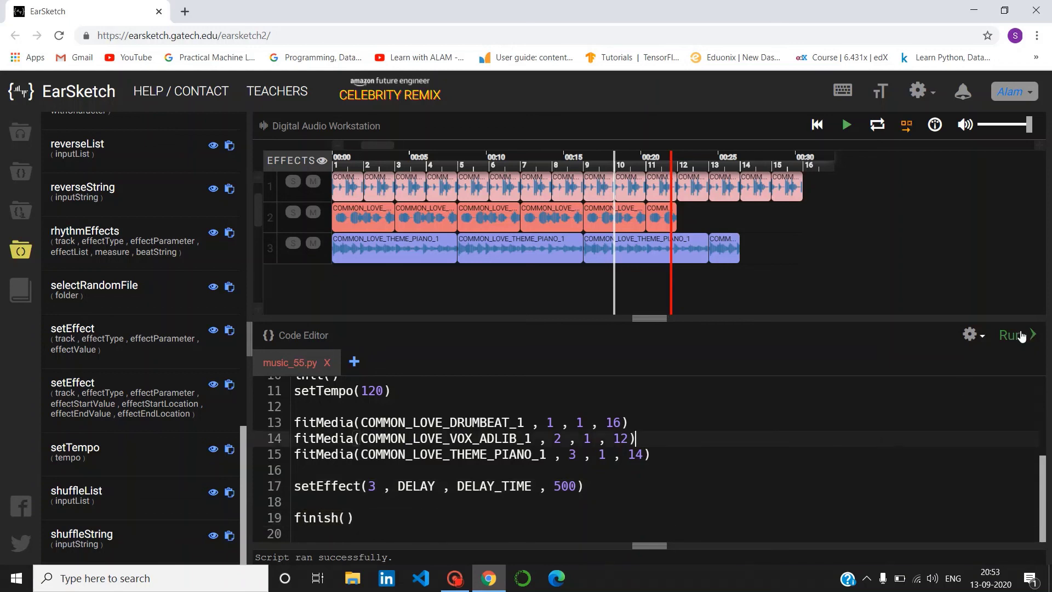
click(1021, 337)
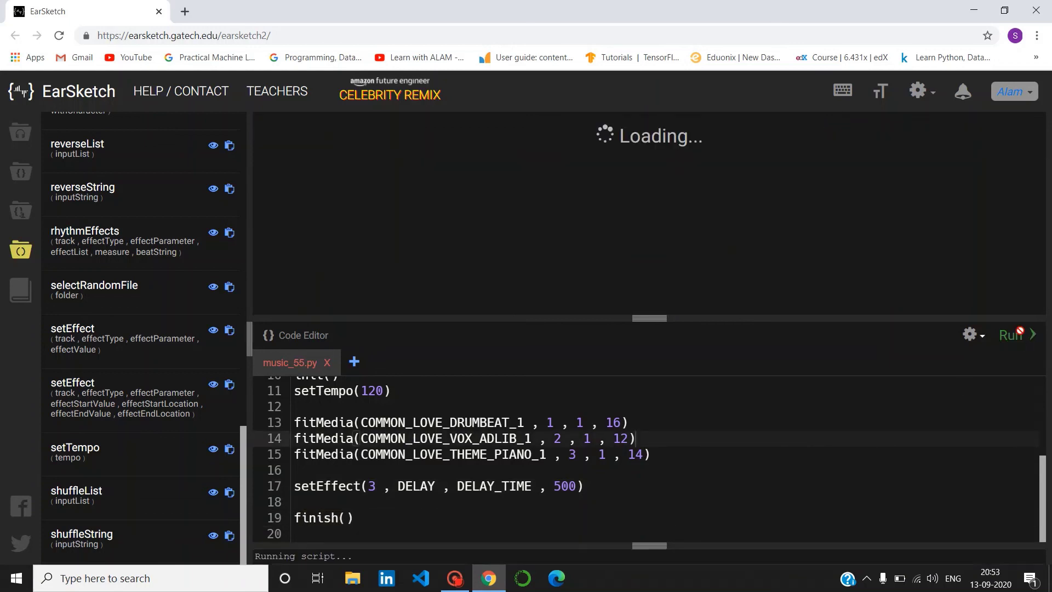